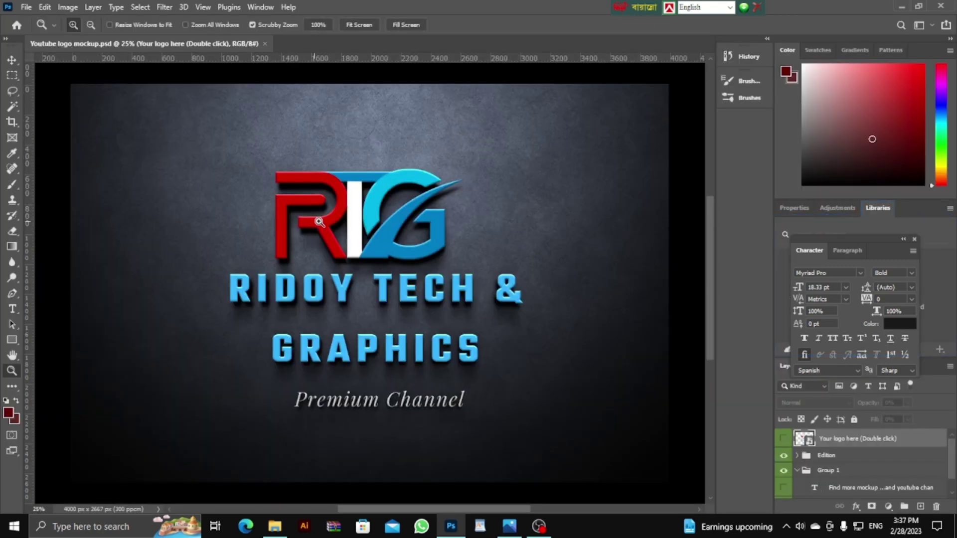
{"action": "scroll", "coordinate": [818, 414], "scroll_direction": "down", "scroll_amount": 1}
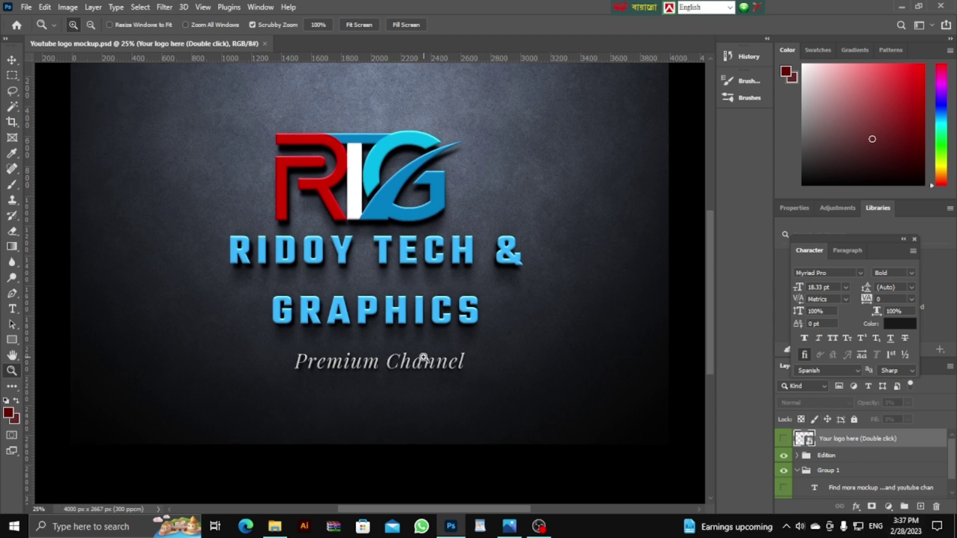
{"action": "scroll", "coordinate": [424, 358], "scroll_direction": "up", "scroll_amount": 1}
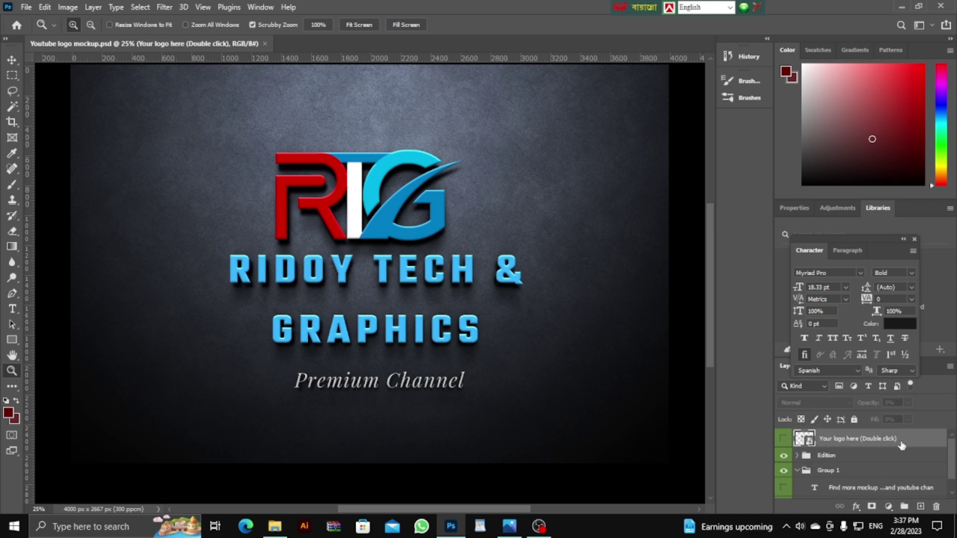
{"action": "double_click", "coordinate": [810, 442]}
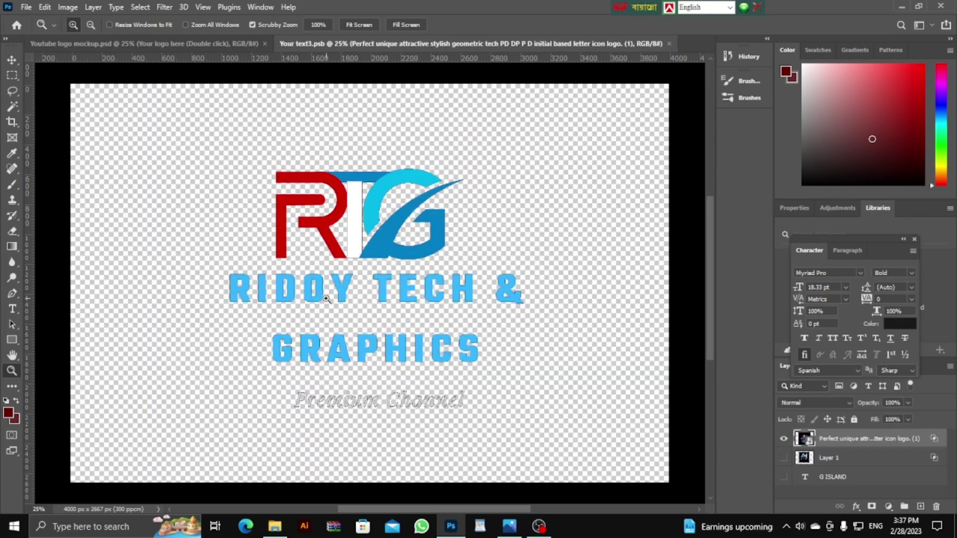
{"action": "left_click", "coordinate": [163, 44]}
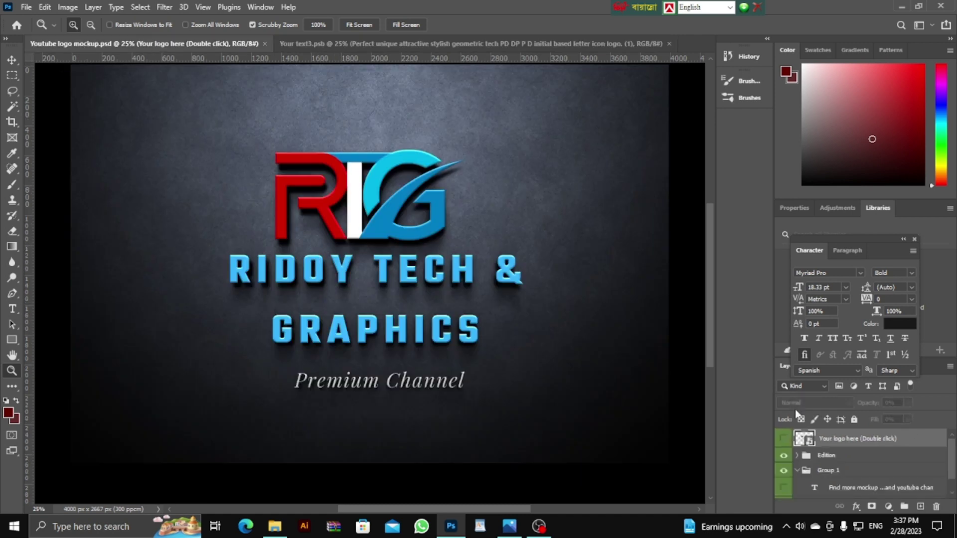
{"action": "left_click", "coordinate": [669, 44]}
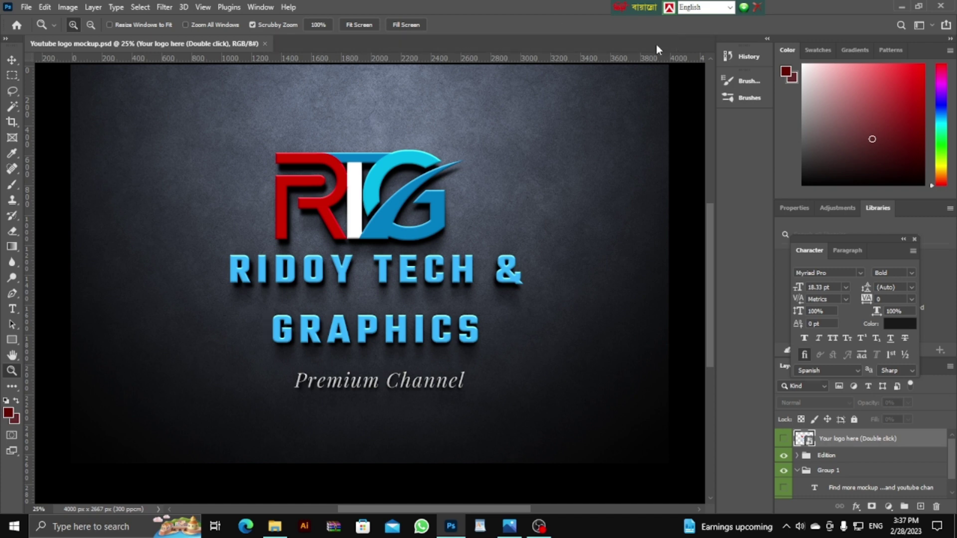
Open the "Your logo here (Double click)" smart object and place page 1 of the logo PDF as embedded, cropped to Bounding Box
{"action": "double_click", "coordinate": [811, 442]}
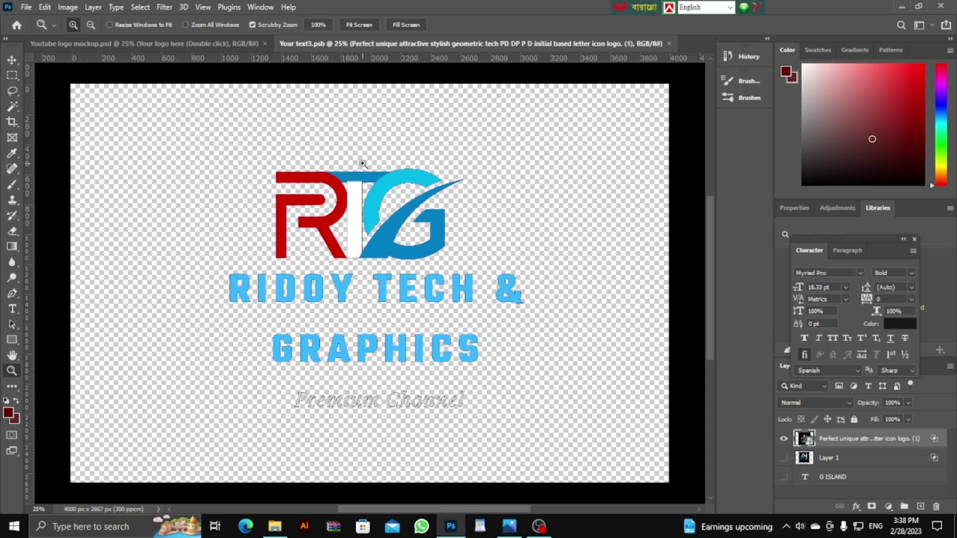
{"action": "left_click", "coordinate": [13, 59]}
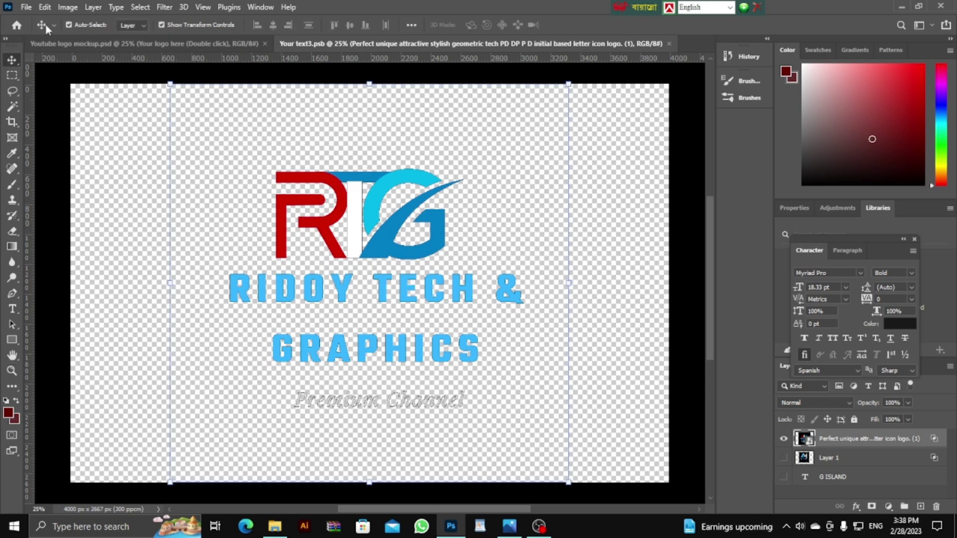
{"action": "left_click", "coordinate": [31, 6]}
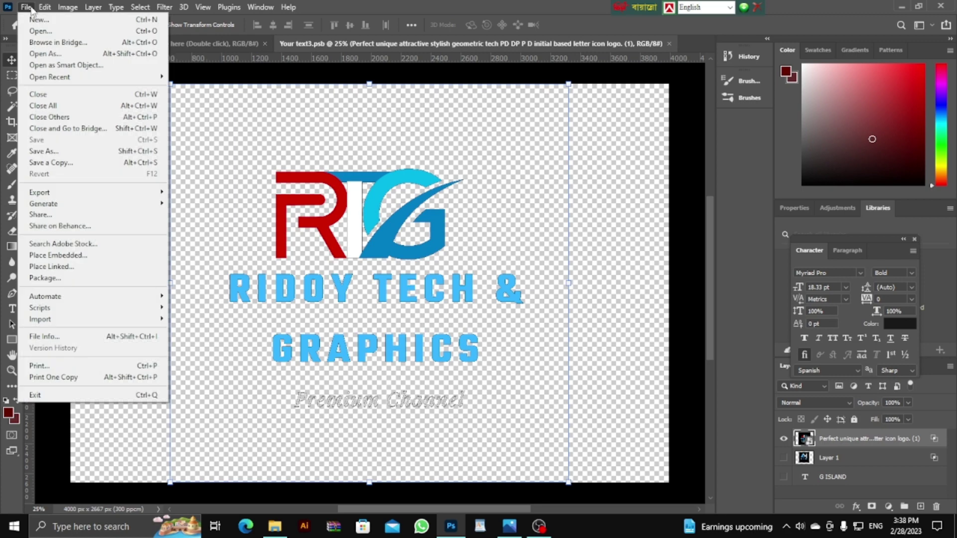
{"action": "left_click", "coordinate": [82, 258]}
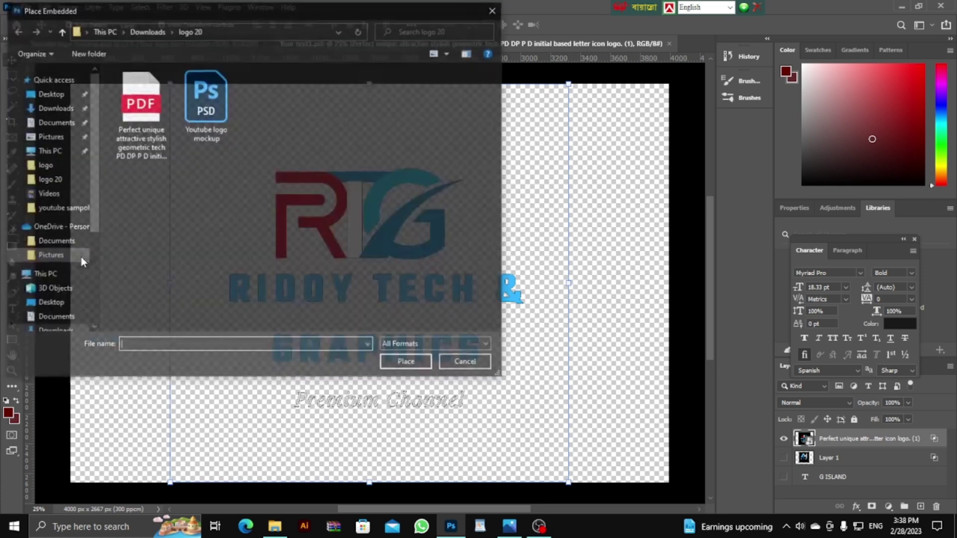
{"action": "left_click", "coordinate": [158, 139]}
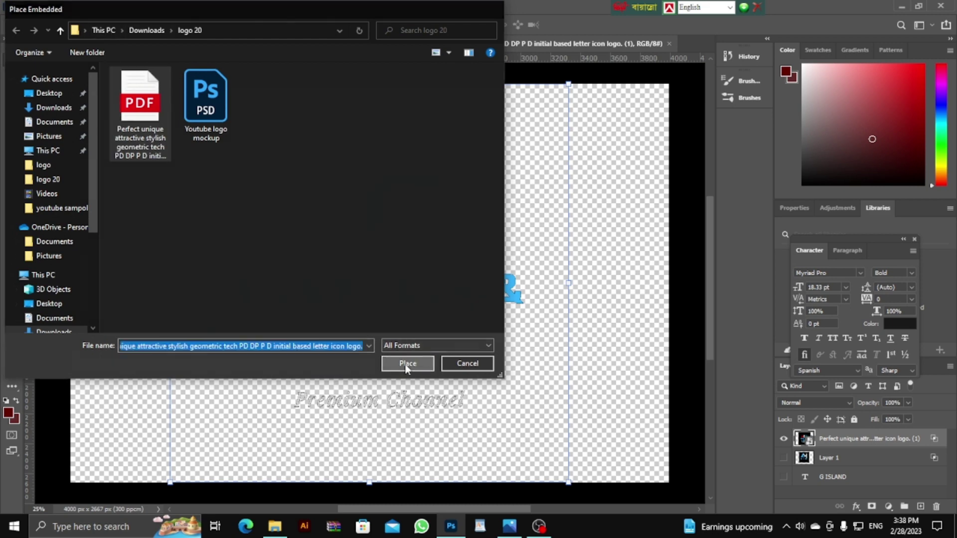
{"action": "left_click", "coordinate": [407, 363]}
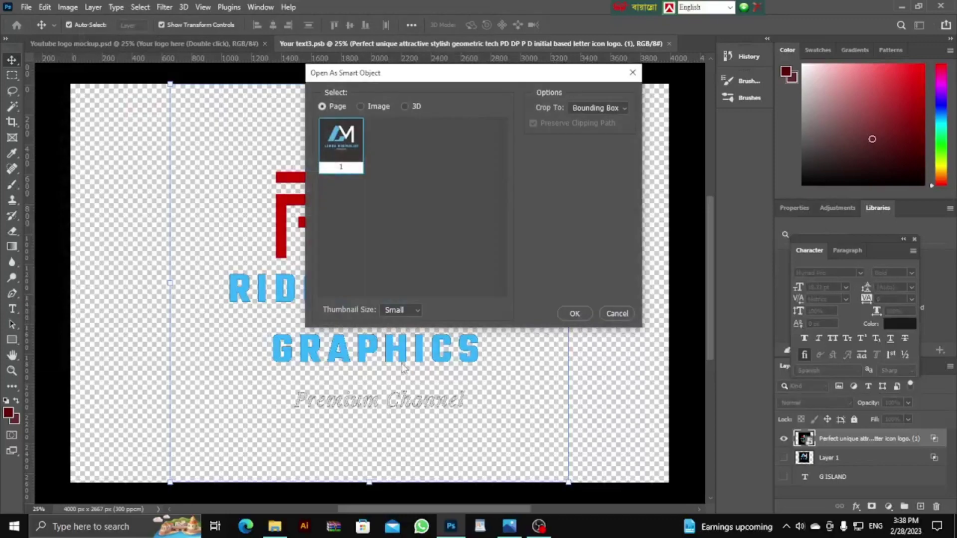
{"action": "left_click", "coordinate": [578, 313]}
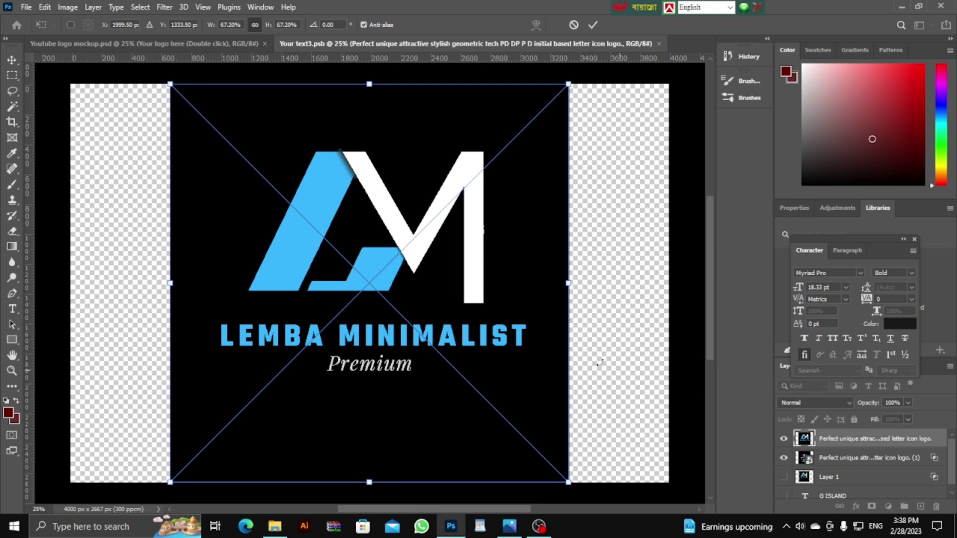
Move the placed Lemba Minimalist logo aside, commit the placement and hide the old RTG logo layer
{"action": "left_click_drag", "start_coordinate": [483, 315], "coordinate": [379, 309]}
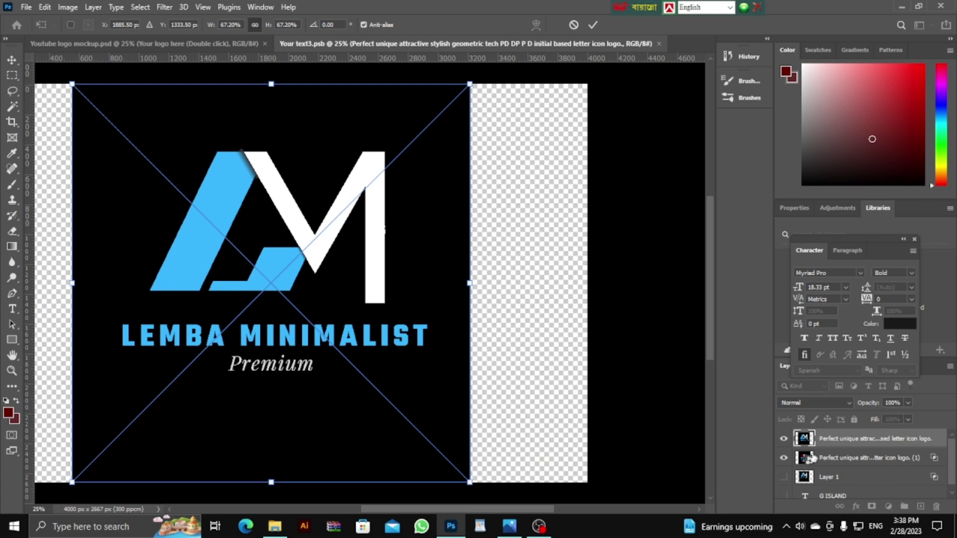
{"action": "left_click_drag", "start_coordinate": [244, 241], "coordinate": [486, 276]}
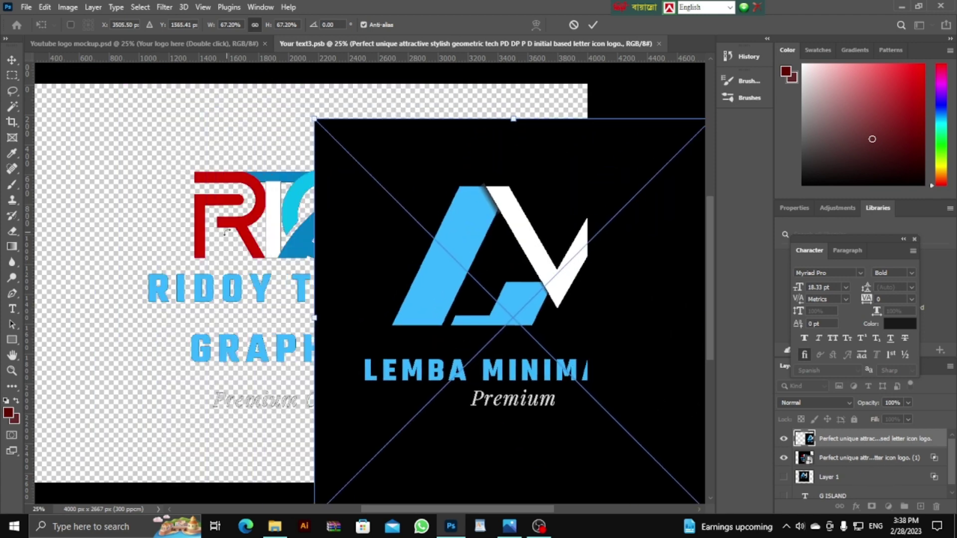
{"action": "key", "text": "Return"}
{"action": "left_click", "coordinate": [784, 458]}
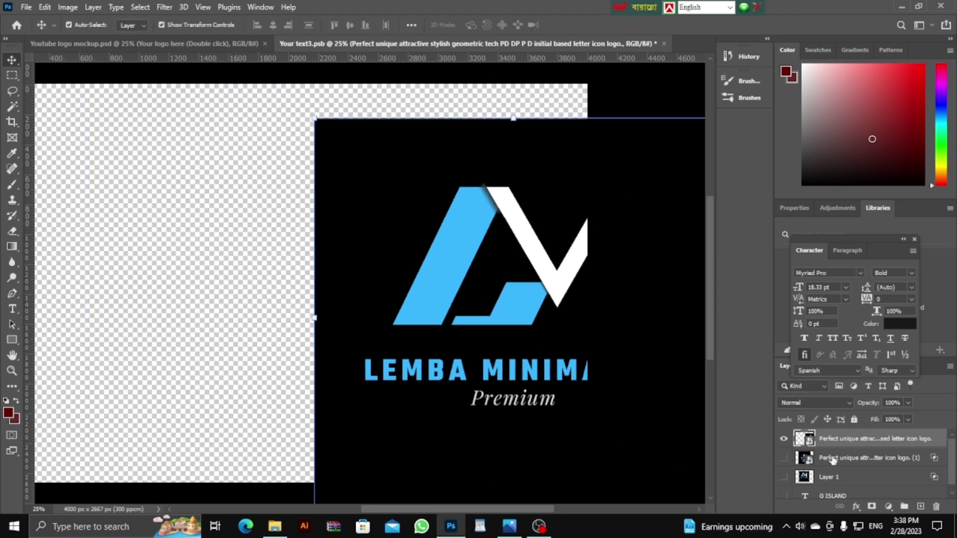
Move the Lemba Minimalist logo back to the centre of the canvas
{"action": "left_click_drag", "start_coordinate": [524, 346], "coordinate": [314, 312]}
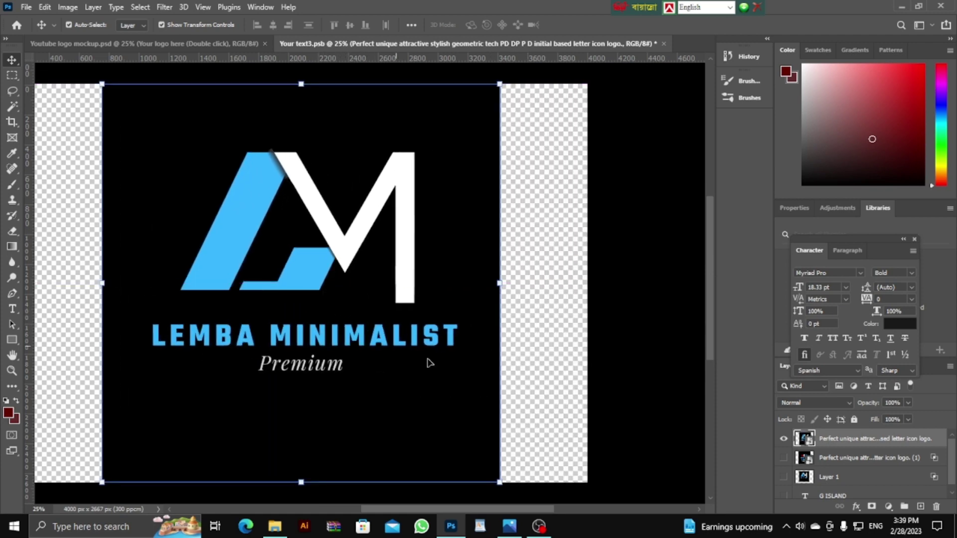
{"action": "left_click_drag", "start_coordinate": [544, 509], "coordinate": [511, 508]}
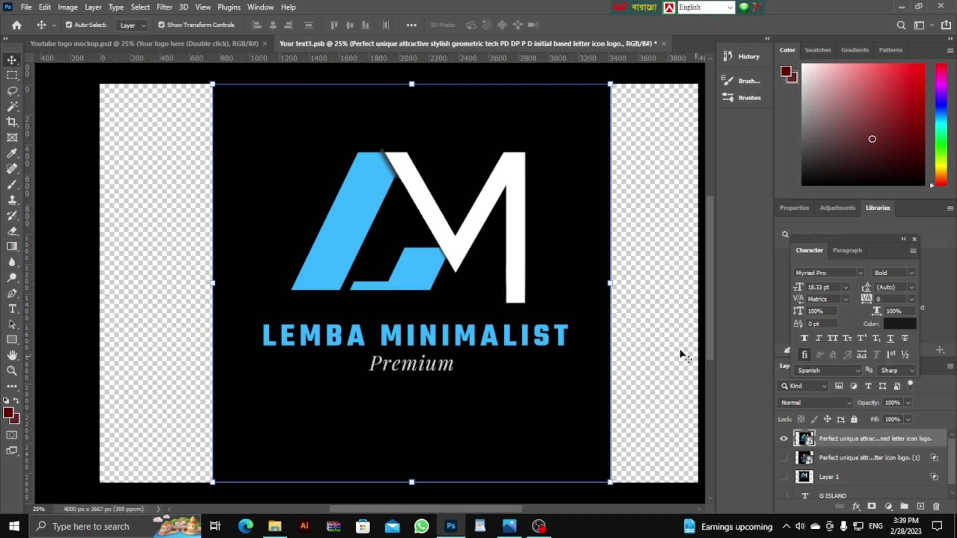
{"action": "left_click_drag", "start_coordinate": [471, 512], "coordinate": [479, 513]}
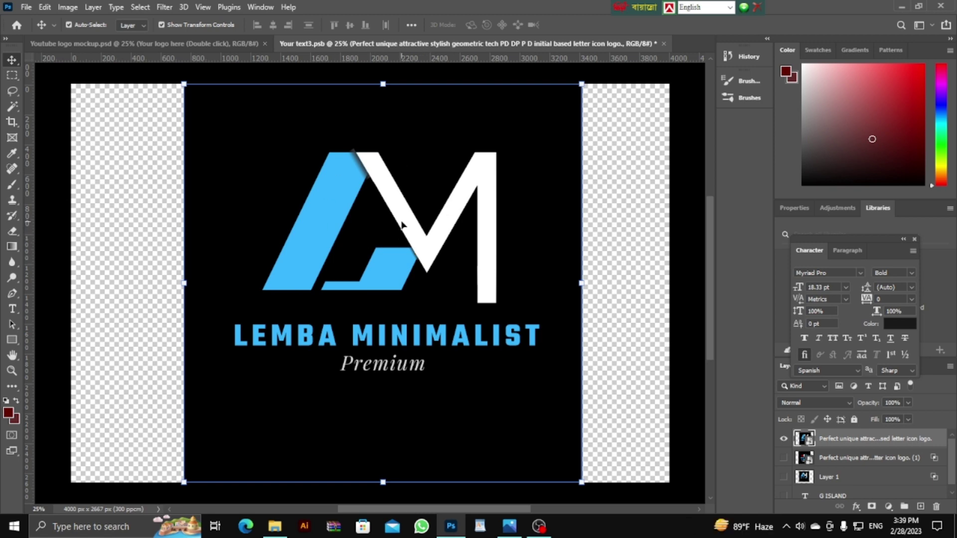
{"action": "left_click_drag", "start_coordinate": [406, 186], "coordinate": [387, 180]}
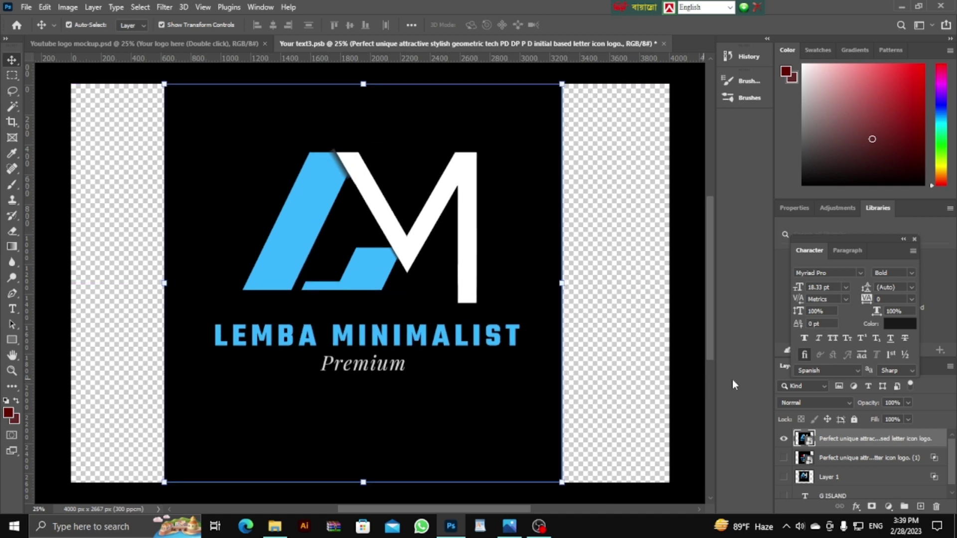
{"action": "right_click", "coordinate": [851, 442]}
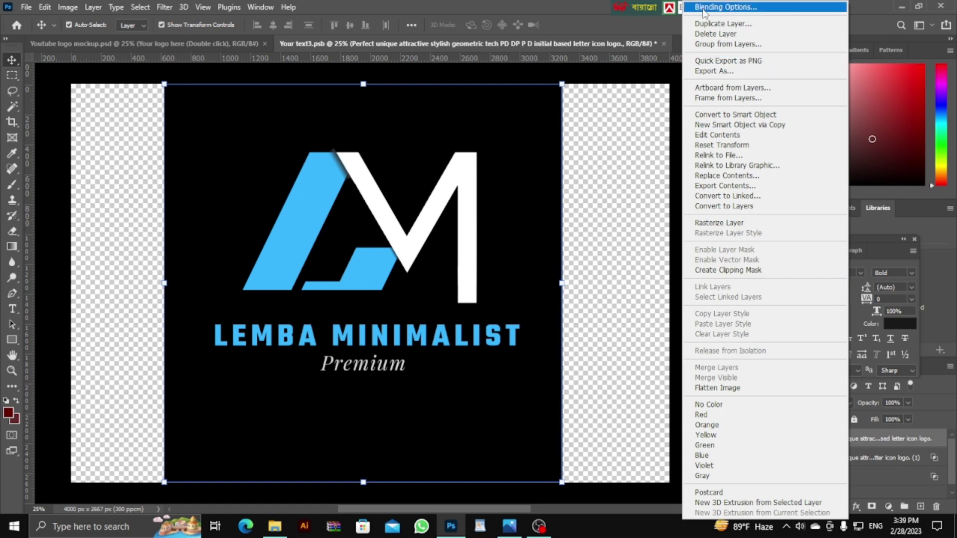
{"action": "left_click", "coordinate": [657, 75]}
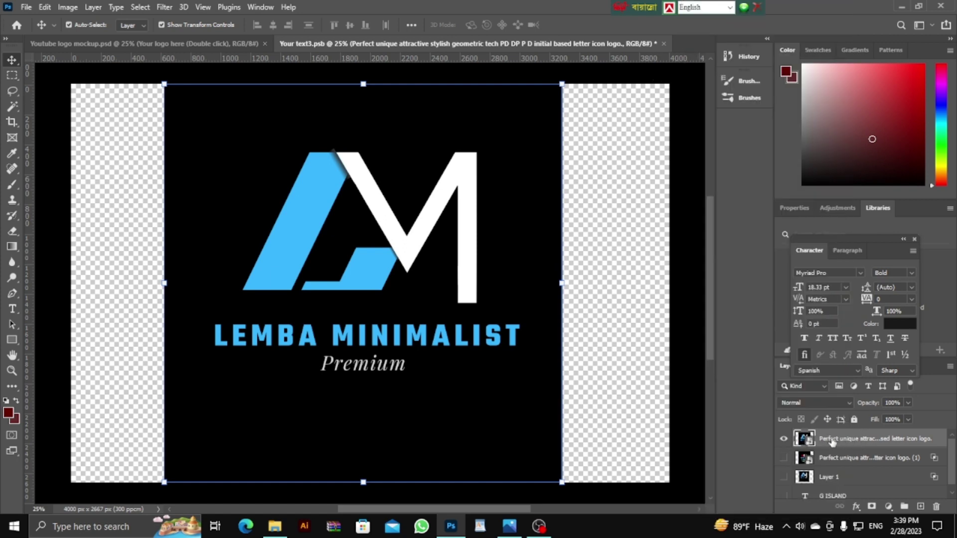
{"action": "mouse_move", "coordinate": [545, 347]}
{"action": "left_mouse_down"}
{"action": "mouse_move", "coordinate": [551, 321]}
{"action": "mouse_move", "coordinate": [552, 344]}
{"action": "left_mouse_up"}
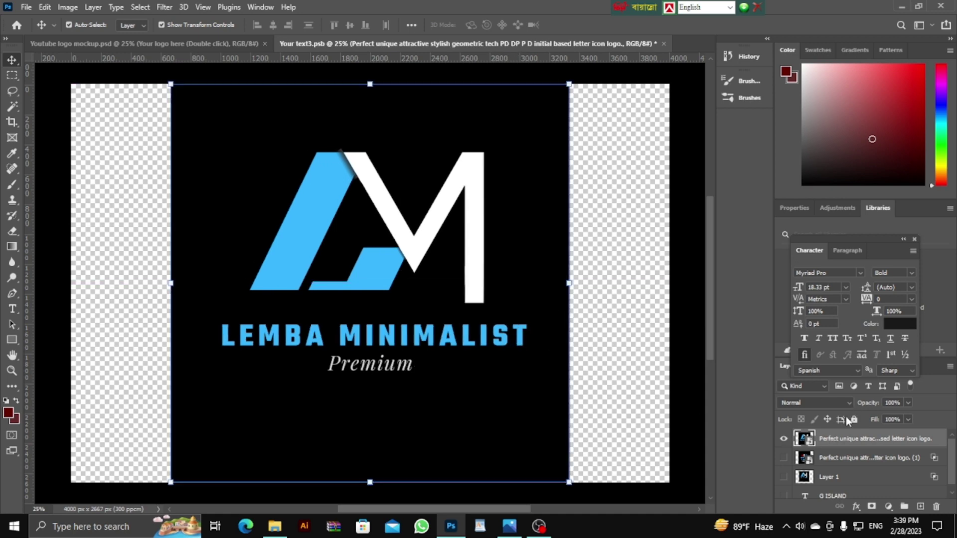
Remove the logo layer's black background with Blend If in Blending Options, setting This Layer's black point to 58
{"action": "right_click", "coordinate": [846, 444]}
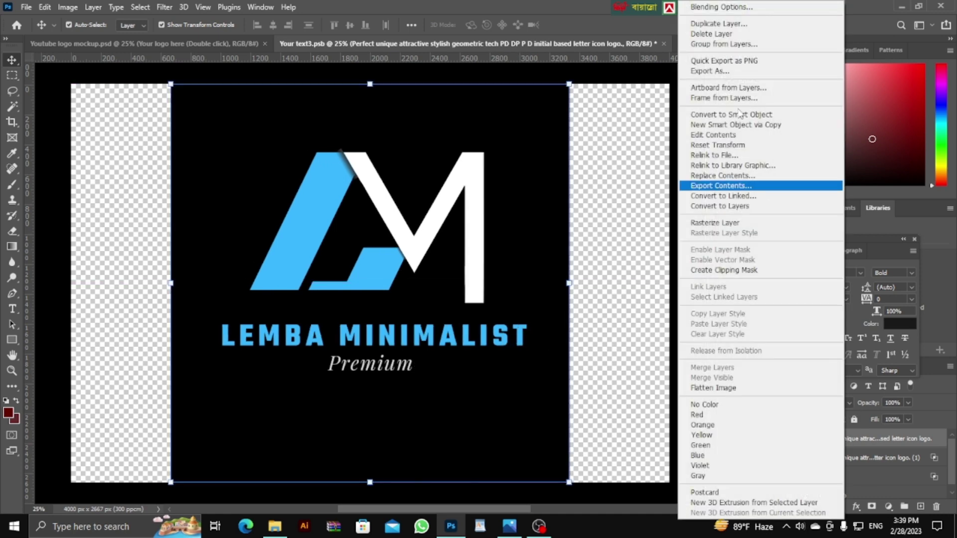
{"action": "left_click", "coordinate": [700, 7]}
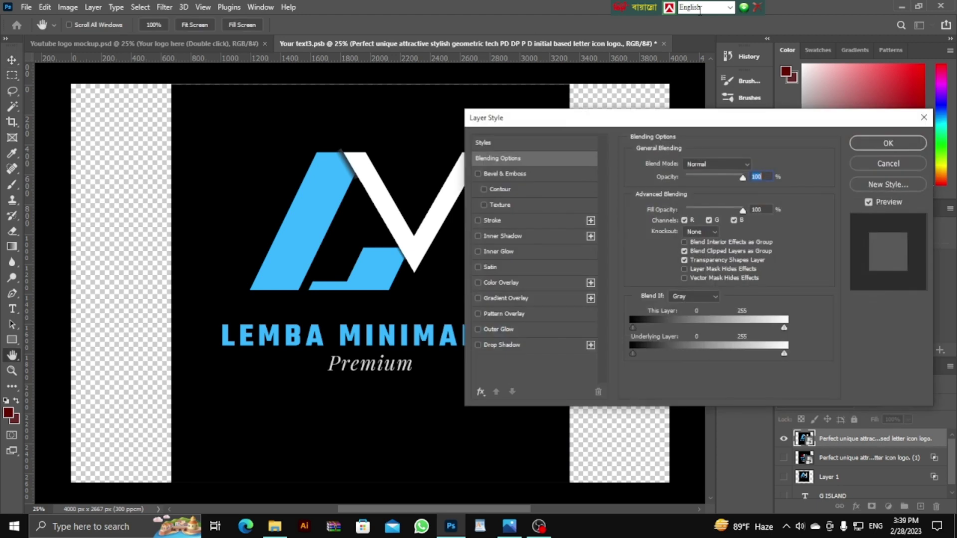
{"action": "mouse_move", "coordinate": [828, 123]}
{"action": "left_mouse_down"}
{"action": "mouse_move", "coordinate": [855, 128]}
{"action": "mouse_move", "coordinate": [831, 122]}
{"action": "left_mouse_up"}
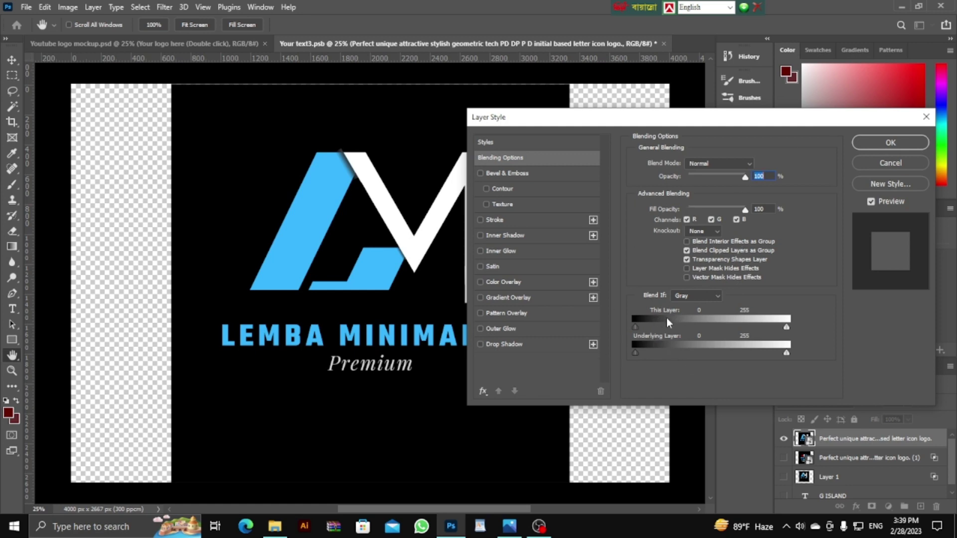
{"action": "key", "text": "alt"}
{"action": "key", "text": "alt"}
{"action": "mouse_move", "coordinate": [787, 328]}
{"action": "left_mouse_down"}
{"action": "mouse_move", "coordinate": [767, 329]}
{"action": "mouse_move", "coordinate": [795, 327]}
{"action": "left_mouse_up"}
{"action": "left_click_drag", "start_coordinate": [638, 327], "coordinate": [620, 319]}
{"action": "left_click_drag", "start_coordinate": [786, 327], "coordinate": [781, 327], "text": "alt"}
{"action": "key", "text": "alt"}
{"action": "left_click_drag", "start_coordinate": [637, 328], "coordinate": [670, 331]}
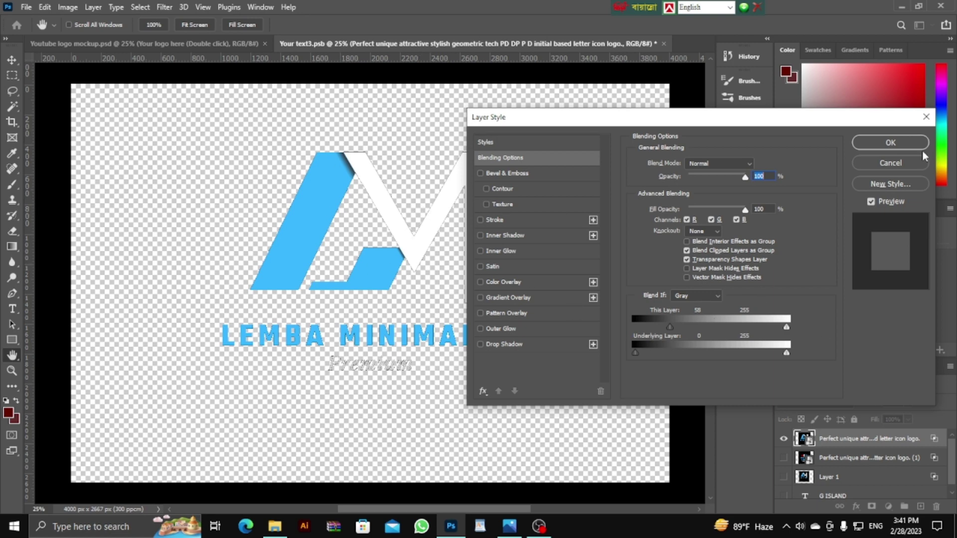
{"action": "left_click", "coordinate": [900, 143]}
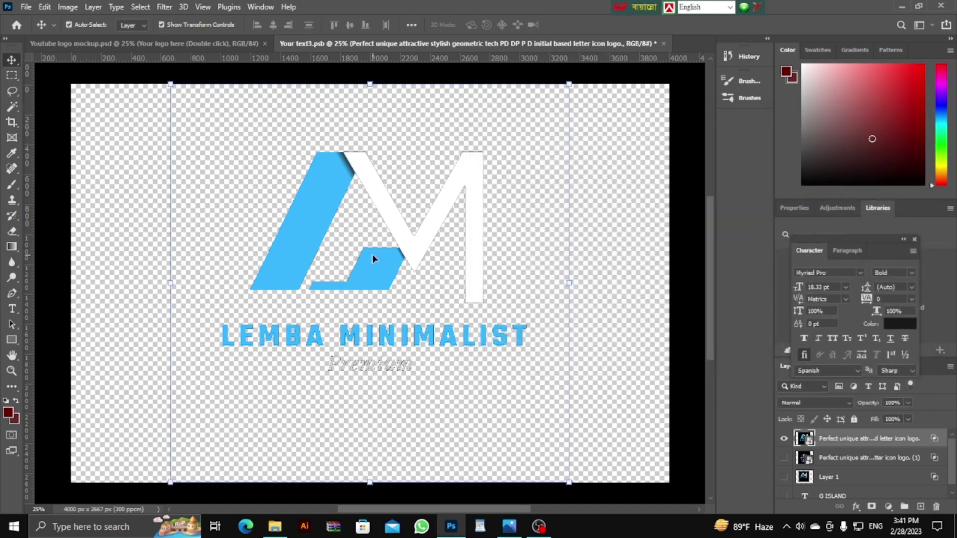
Save the smart object contents and return to the Youtube logo mockup document
{"action": "key", "text": "ctrl"}
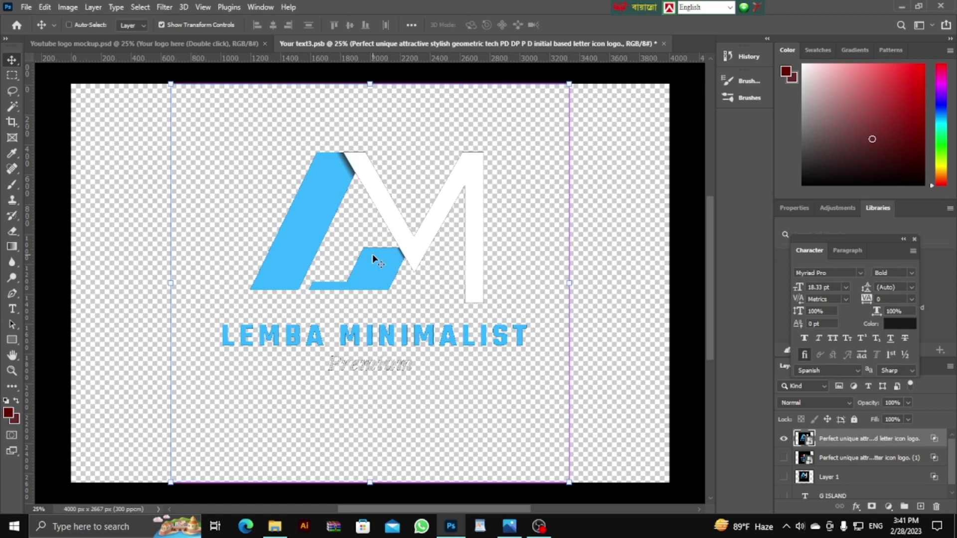
{"action": "key", "text": "ctrl+s"}
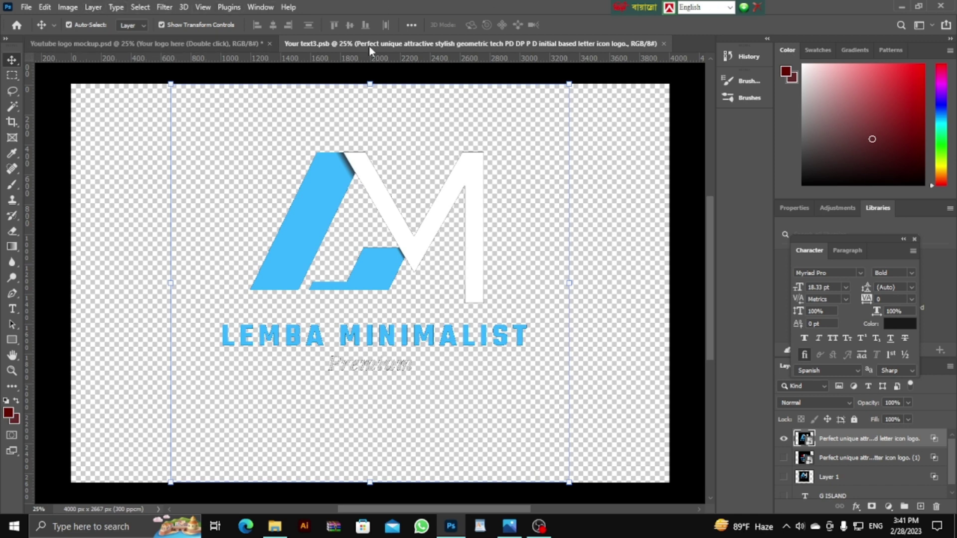
{"action": "mouse_move", "coordinate": [379, 46]}
{"action": "left_mouse_down"}
{"action": "mouse_move", "coordinate": [396, 47]}
{"action": "mouse_move", "coordinate": [379, 44]}
{"action": "left_mouse_up"}
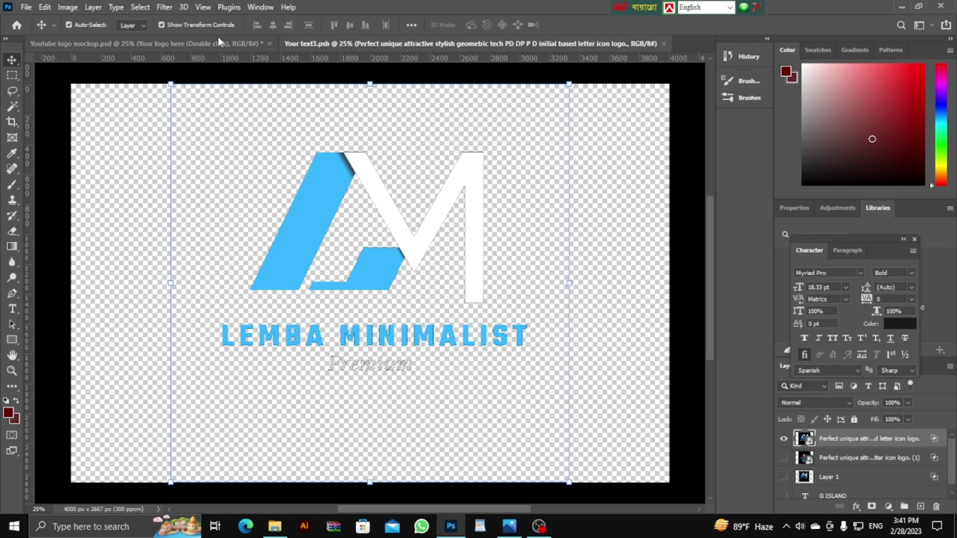
{"action": "left_click", "coordinate": [188, 44]}
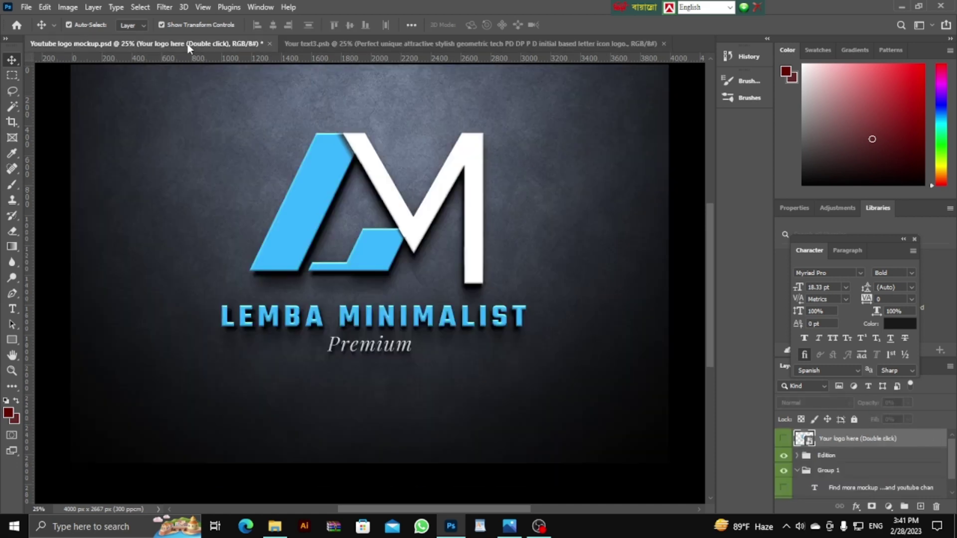
{"action": "scroll", "coordinate": [472, 272], "scroll_direction": "up", "scroll_amount": 1}
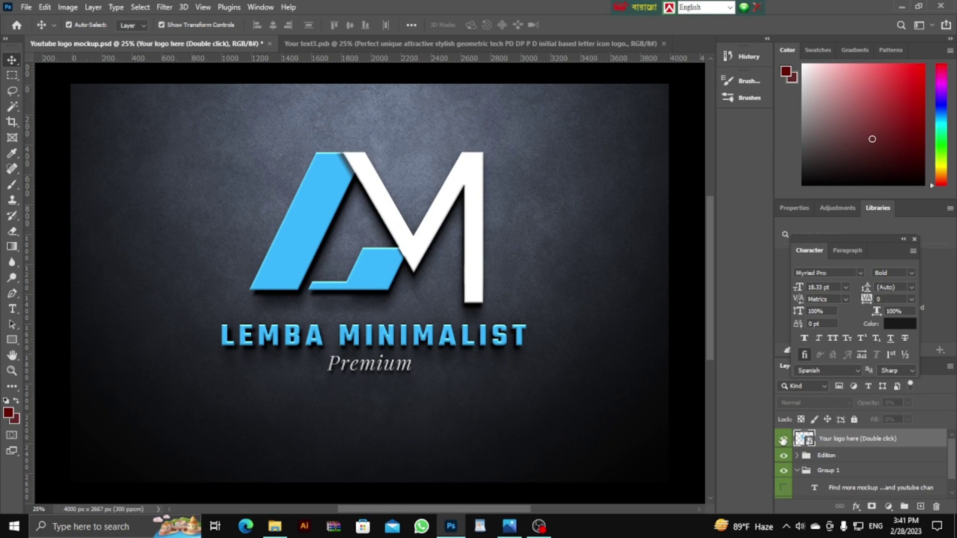
Show the "Your logo here (Double click)" layer and compare the mockup with the smart object contents
{"action": "left_click", "coordinate": [783, 440]}
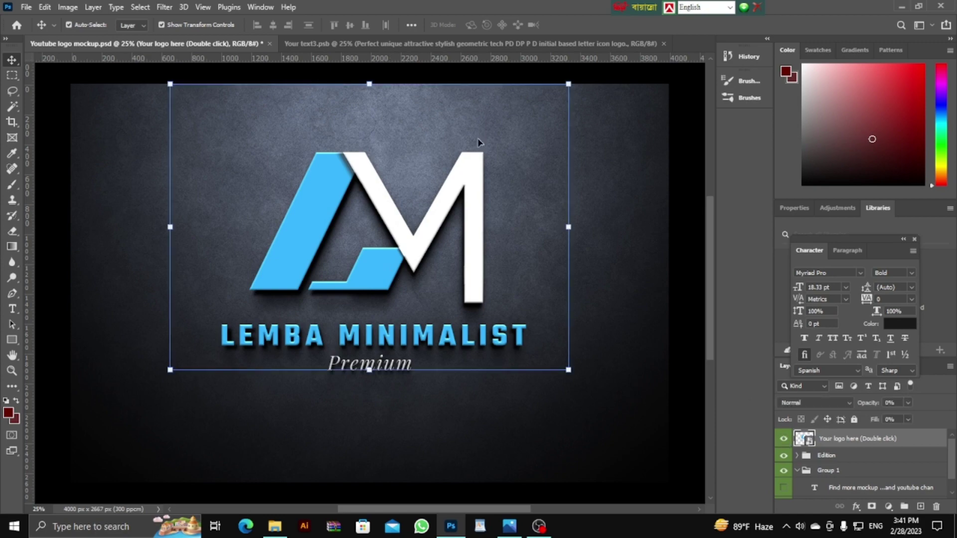
{"action": "left_click", "coordinate": [449, 43]}
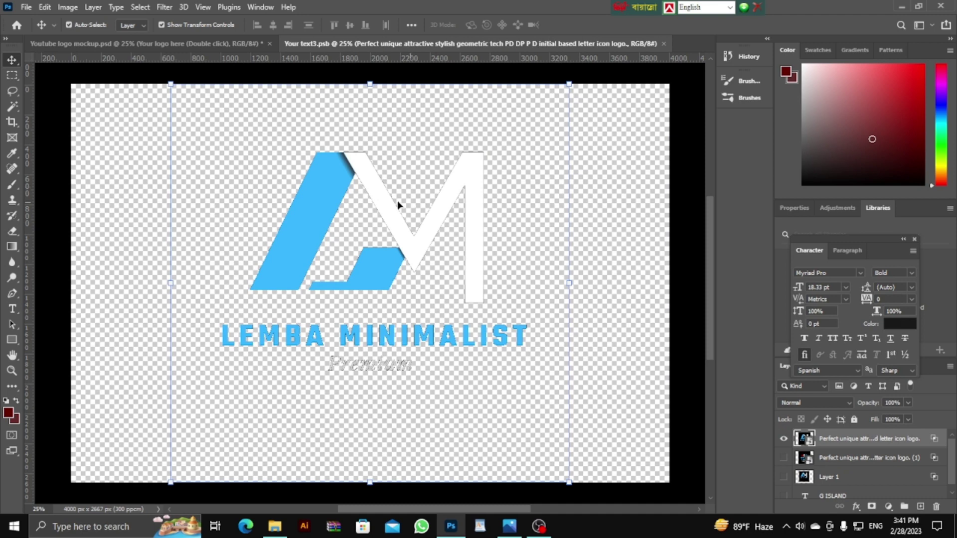
{"action": "left_click", "coordinate": [142, 42]}
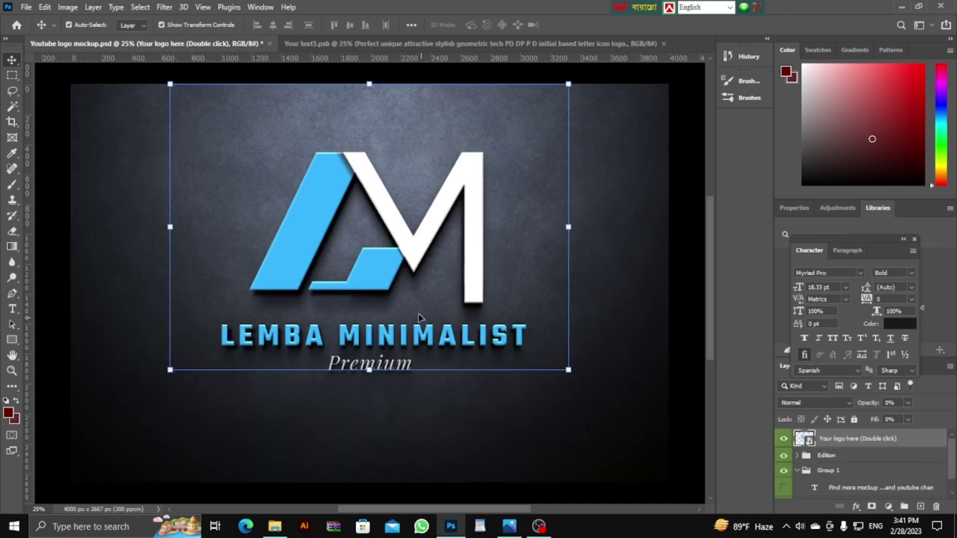
Enlarge the Lemba Minimalist logo in the smart object contents to about 91% and centre it horizontally at X 2000 px
{"action": "left_click_drag", "start_coordinate": [419, 317], "coordinate": [409, 277]}
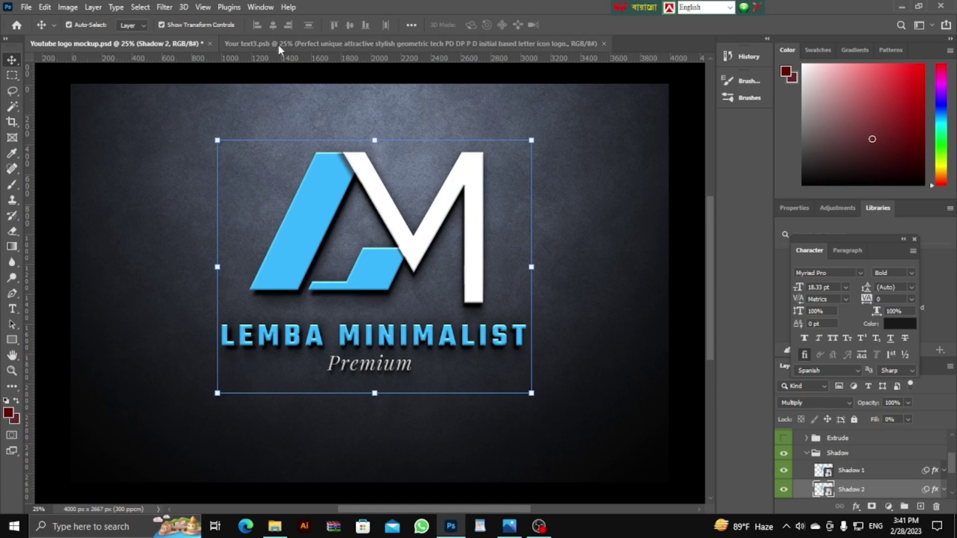
{"action": "left_click", "coordinate": [429, 45]}
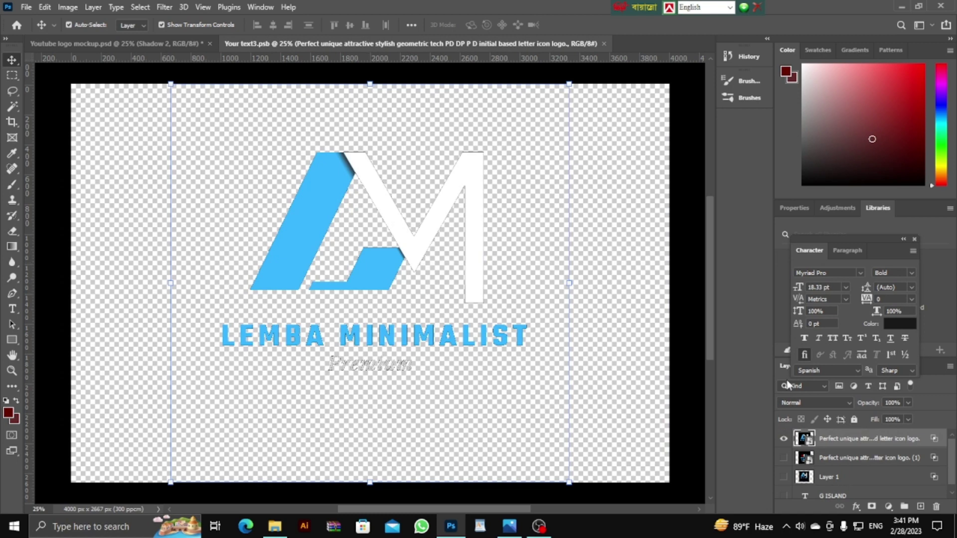
{"action": "left_click_drag", "start_coordinate": [453, 303], "coordinate": [426, 287]}
{"action": "left_click_drag", "start_coordinate": [548, 467], "coordinate": [554, 413]}
{"action": "scroll", "coordinate": [554, 413], "scroll_direction": "up", "scroll_amount": 5}
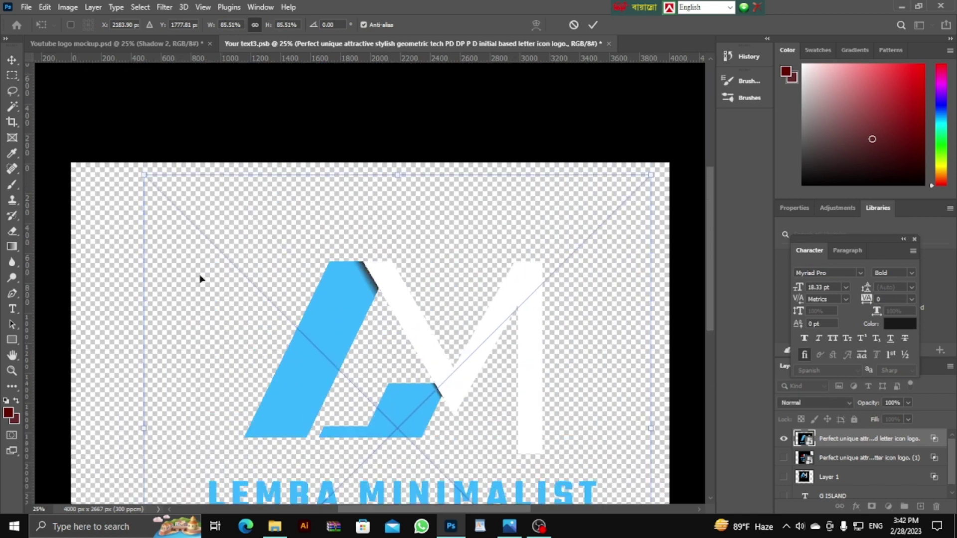
{"action": "left_click_drag", "start_coordinate": [142, 170], "coordinate": [99, 139]}
{"action": "left_click_drag", "start_coordinate": [308, 333], "coordinate": [319, 313]}
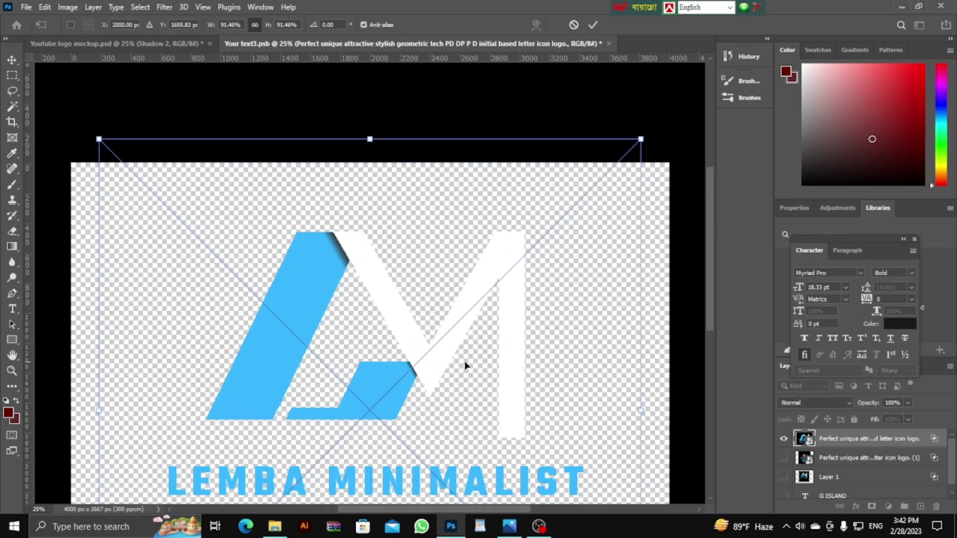
{"action": "left_click", "coordinate": [593, 26]}
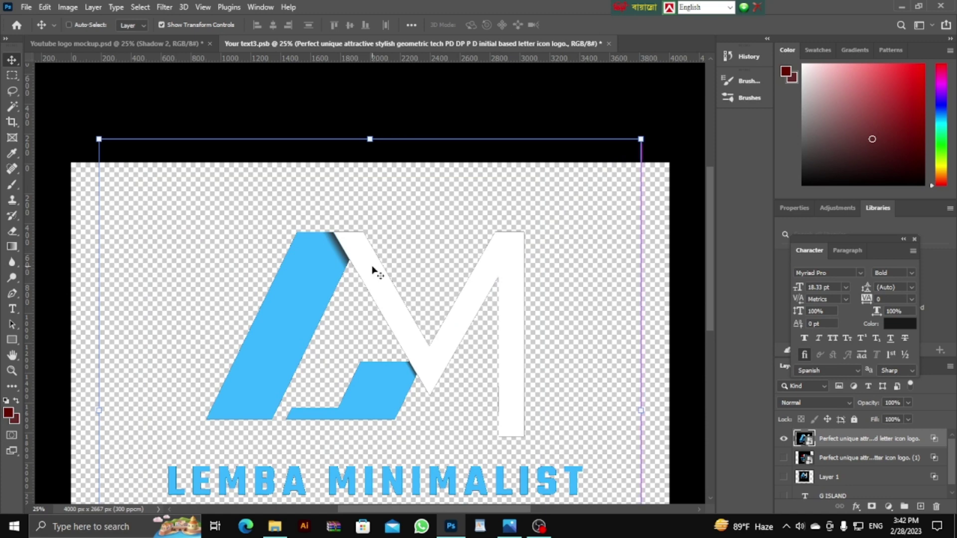
Save the resized logo in the smart object and return to the Youtube logo mockup, selecting its Shadow 1 layer
{"action": "key", "text": "ctrl+s"}
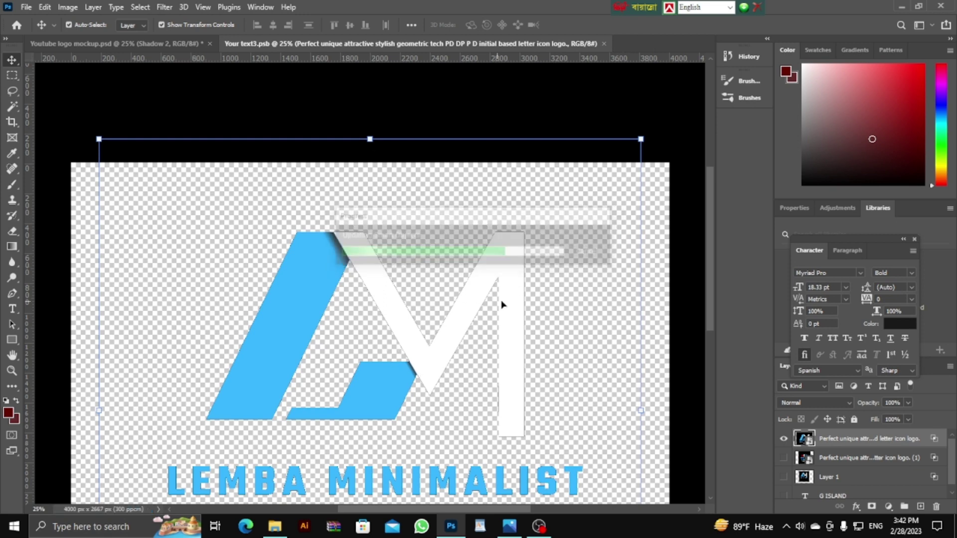
{"action": "left_click", "coordinate": [157, 43]}
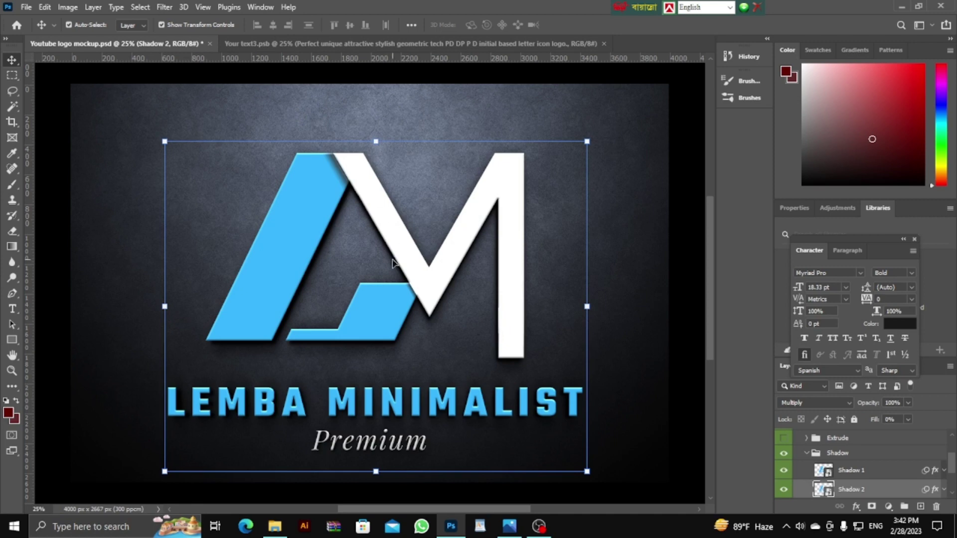
{"action": "left_click_drag", "start_coordinate": [365, 262], "coordinate": [384, 258]}
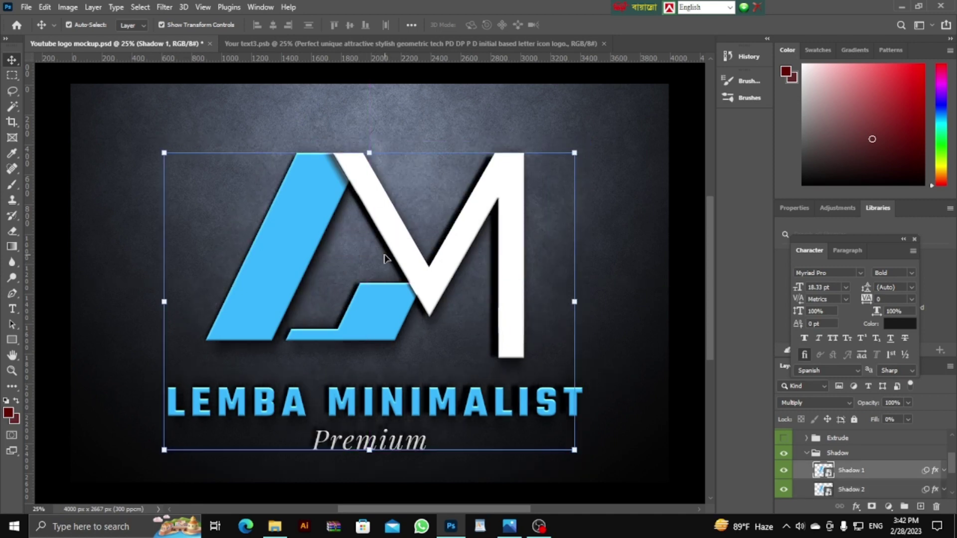
Try shifting and shrinking the Lemba Minimalist logo in the smart object contents
{"action": "left_click", "coordinate": [500, 43]}
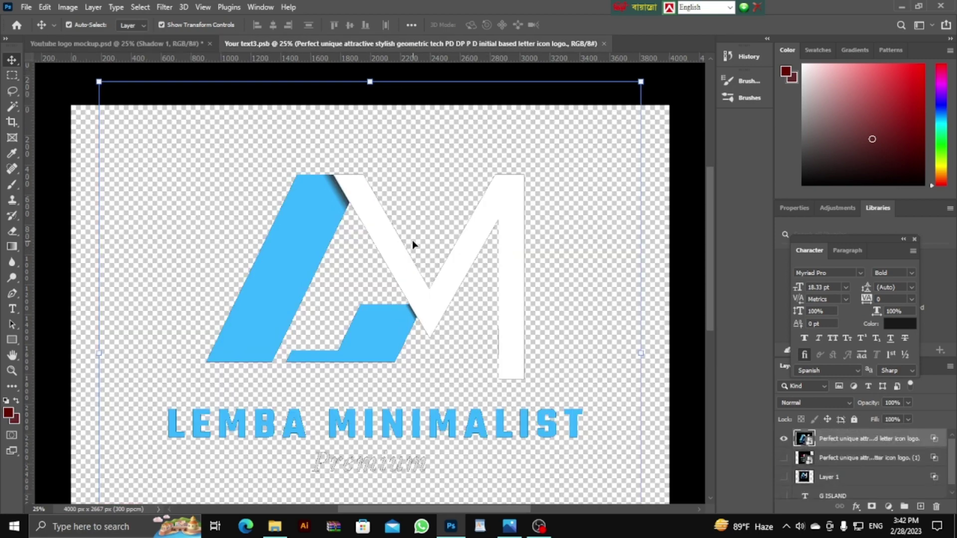
{"action": "left_click_drag", "start_coordinate": [314, 219], "coordinate": [419, 246]}
{"action": "scroll", "coordinate": [673, 487], "scroll_direction": "down", "scroll_amount": 5}
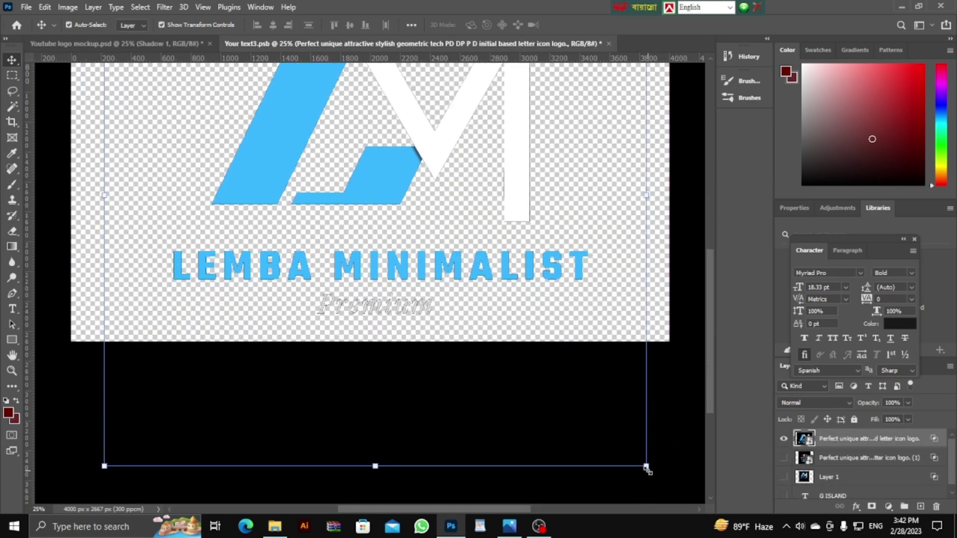
{"action": "left_click_drag", "start_coordinate": [645, 463], "coordinate": [567, 301]}
{"action": "scroll", "coordinate": [571, 307], "scroll_direction": "up", "scroll_amount": 2}
{"action": "left_click_drag", "start_coordinate": [348, 226], "coordinate": [382, 251]}
{"action": "key", "text": "Return"}
Compare the logo in the Youtube logo mockup with the unsaved smart object contents
{"action": "left_click", "coordinate": [85, 44]}
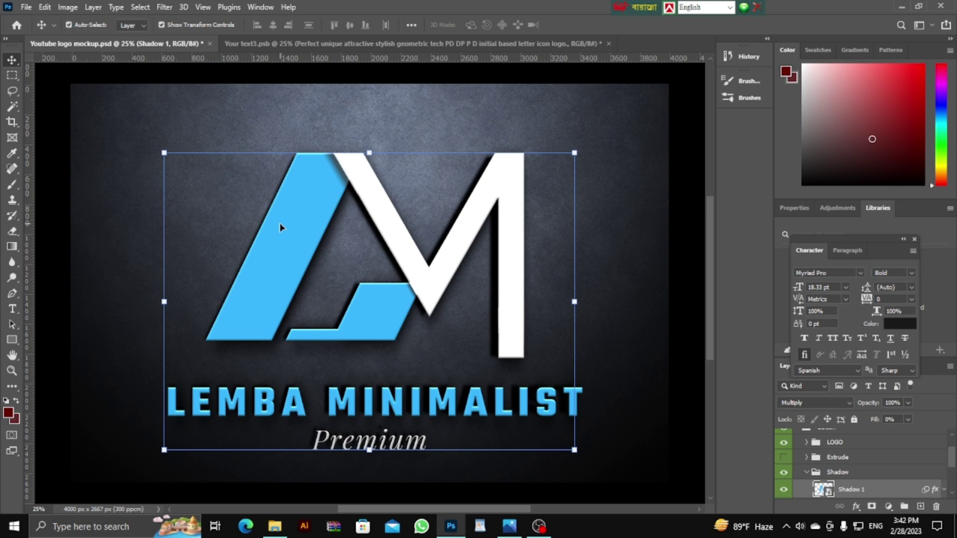
{"action": "left_click", "coordinate": [385, 45]}
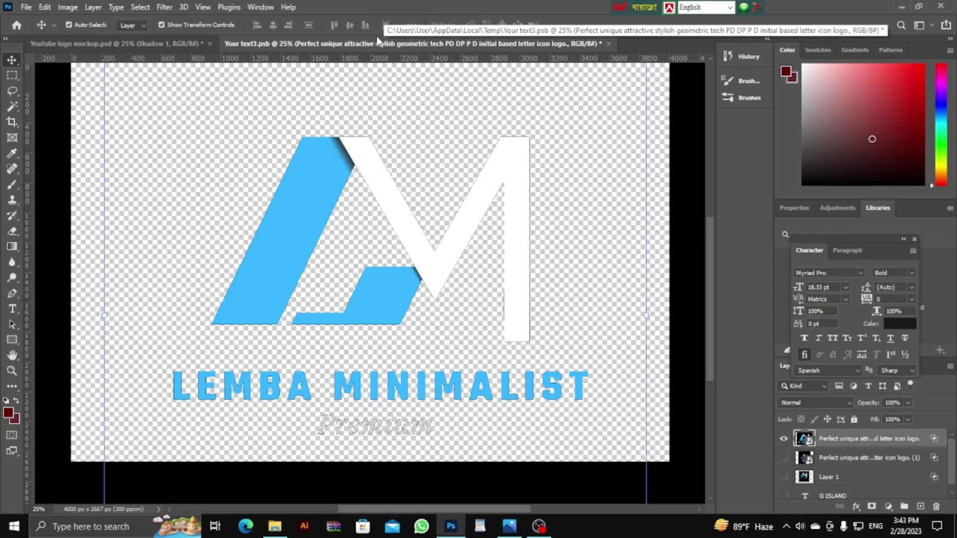
{"action": "left_click", "coordinate": [129, 43]}
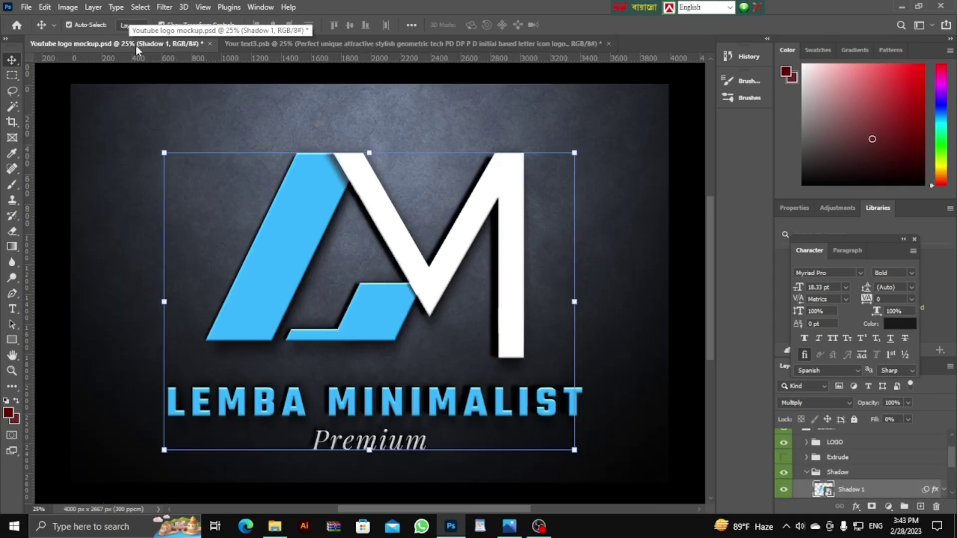
{"action": "left_click", "coordinate": [294, 44]}
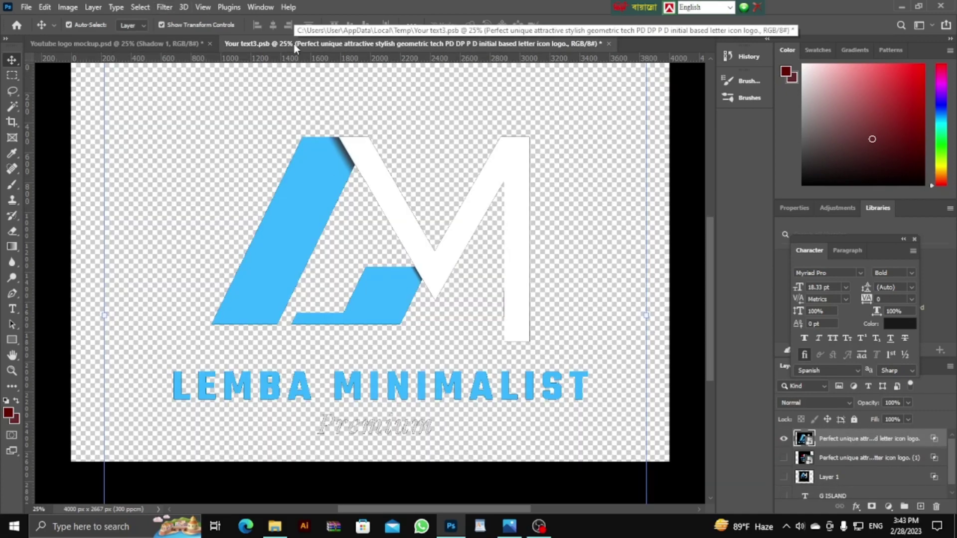
{"action": "left_click", "coordinate": [130, 43]}
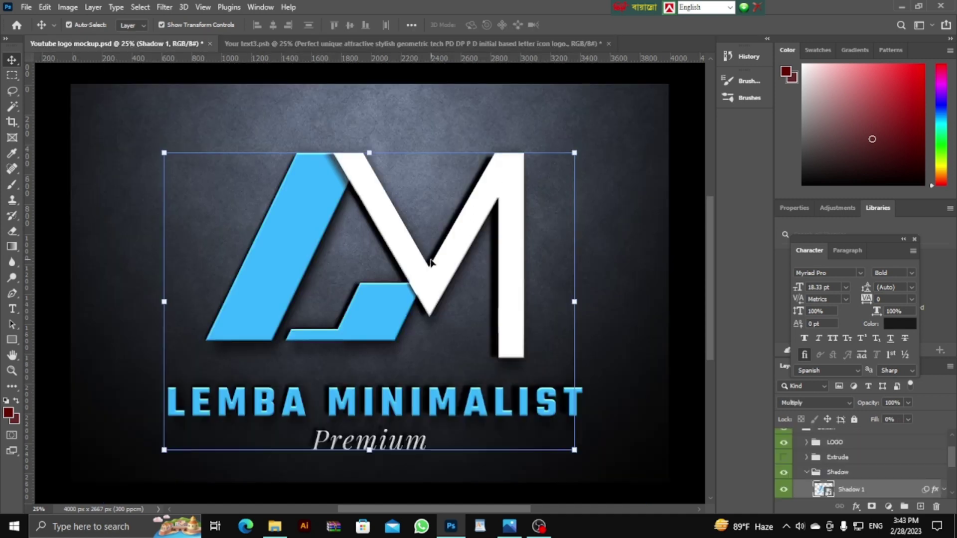
{"action": "double_click", "coordinate": [828, 492]}
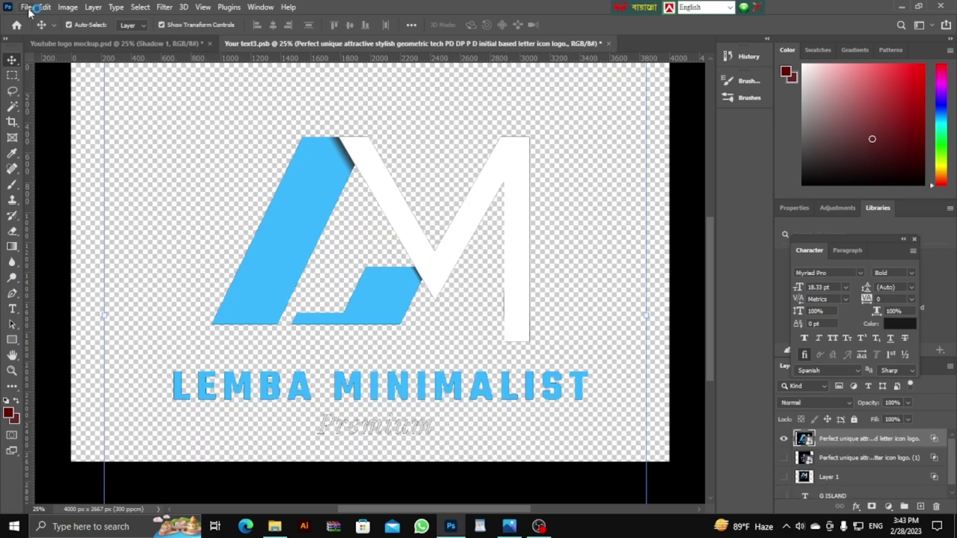
{"action": "left_click", "coordinate": [28, 7]}
{"action": "left_click", "coordinate": [53, 244]}
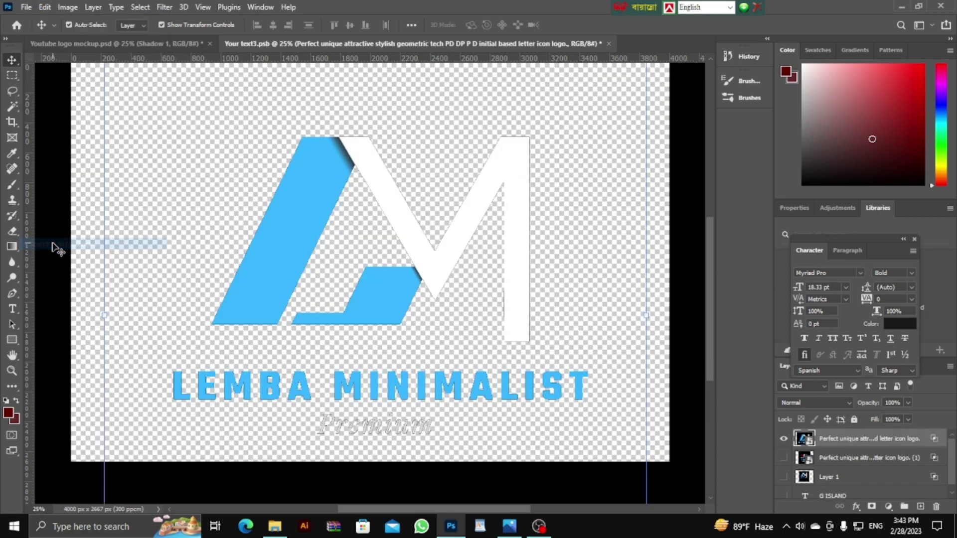
{"action": "left_click", "coordinate": [26, 7]}
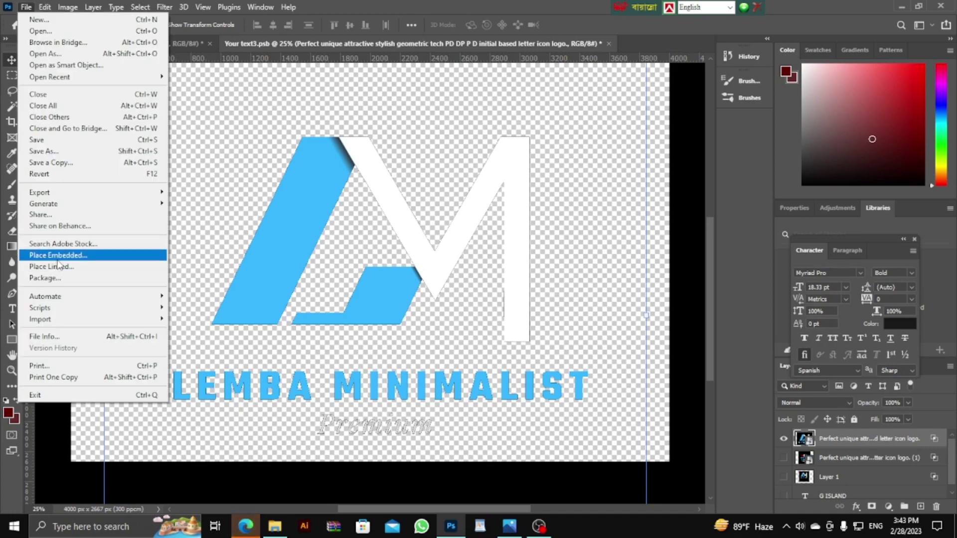
{"action": "left_click", "coordinate": [58, 259]}
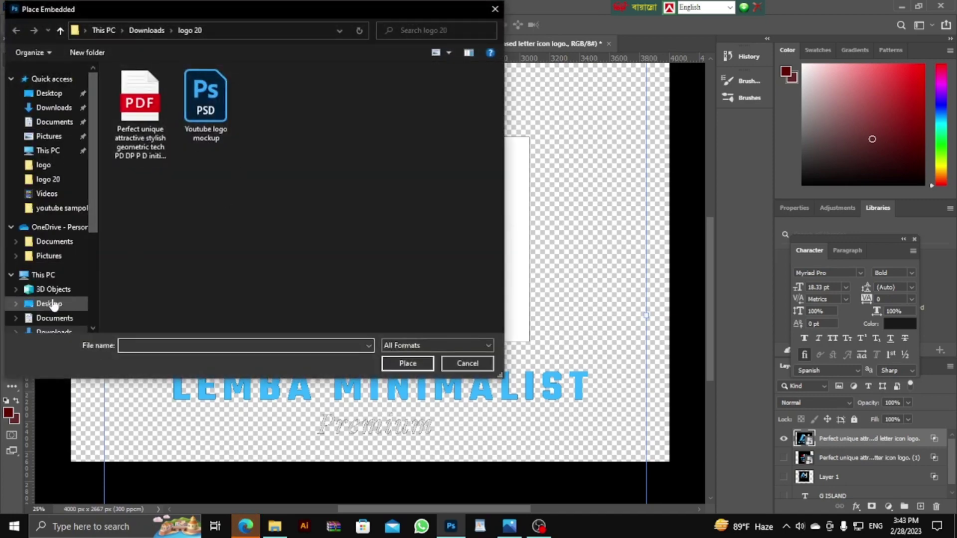
{"action": "scroll", "coordinate": [40, 279], "scroll_direction": "down", "scroll_amount": 1}
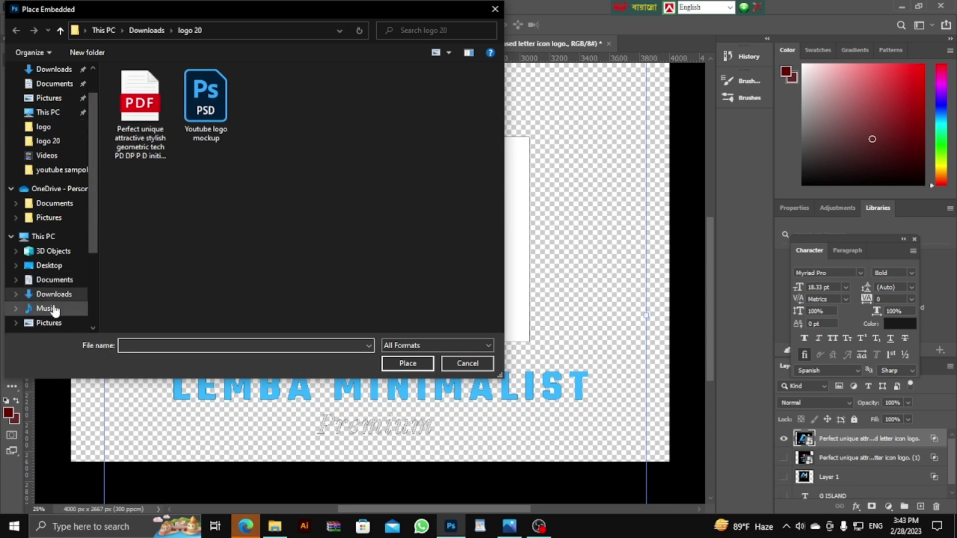
{"action": "left_click", "coordinate": [54, 294]}
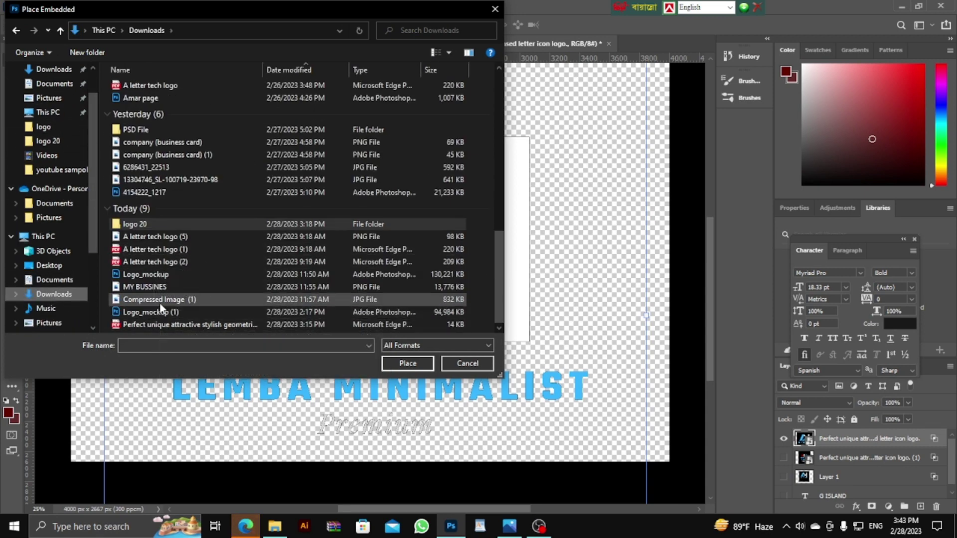
{"action": "left_click", "coordinate": [164, 286]}
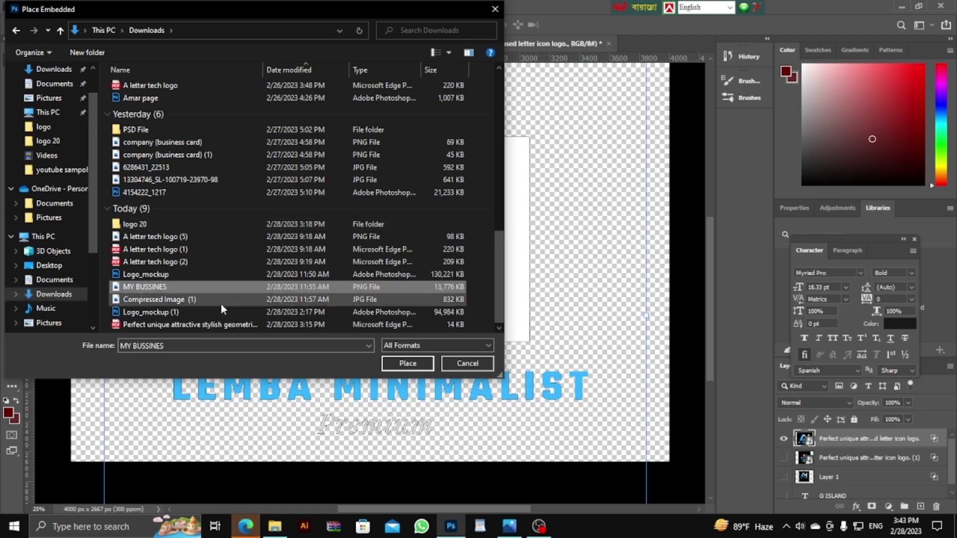
{"action": "left_click", "coordinate": [408, 364]}
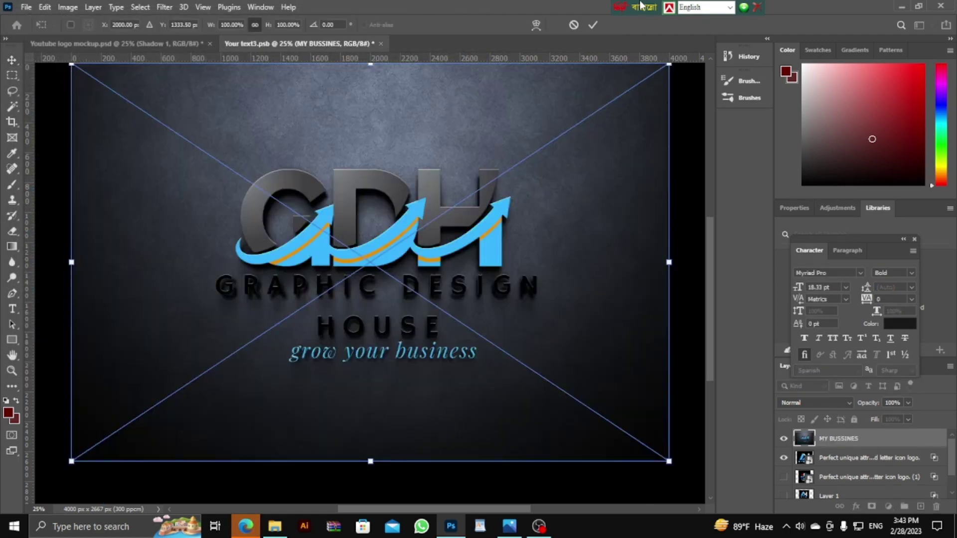
{"action": "left_click", "coordinate": [574, 25]}
Check the mockup against the smart object contents, and close Your text3.psb without saving its changes
{"action": "scroll", "coordinate": [367, 296], "scroll_direction": "down", "scroll_amount": 1}
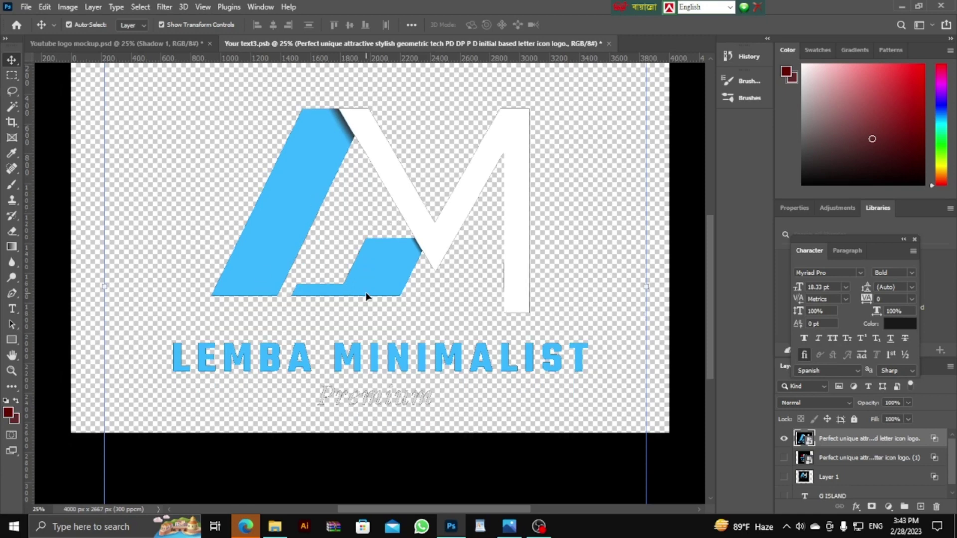
{"action": "scroll", "coordinate": [474, 268], "scroll_direction": "down", "scroll_amount": 1}
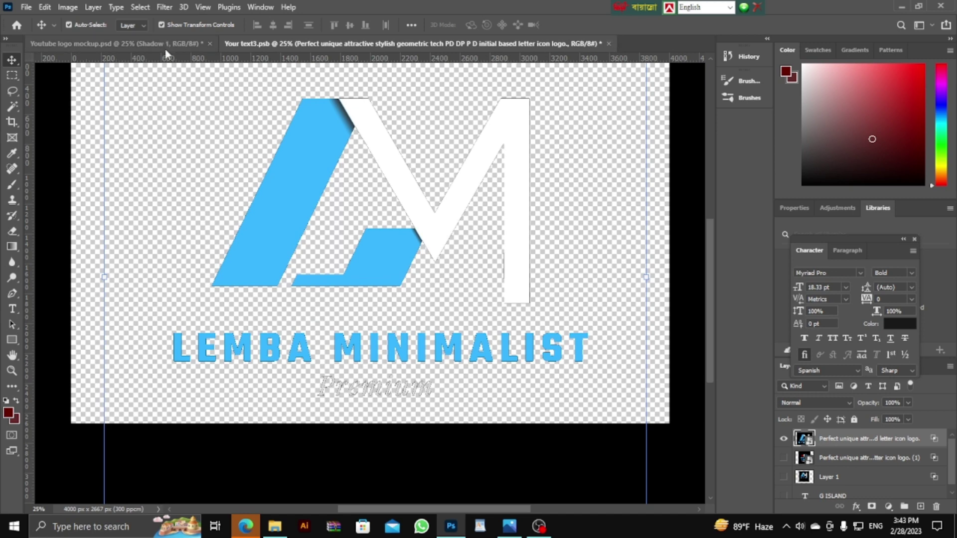
{"action": "left_click", "coordinate": [133, 44]}
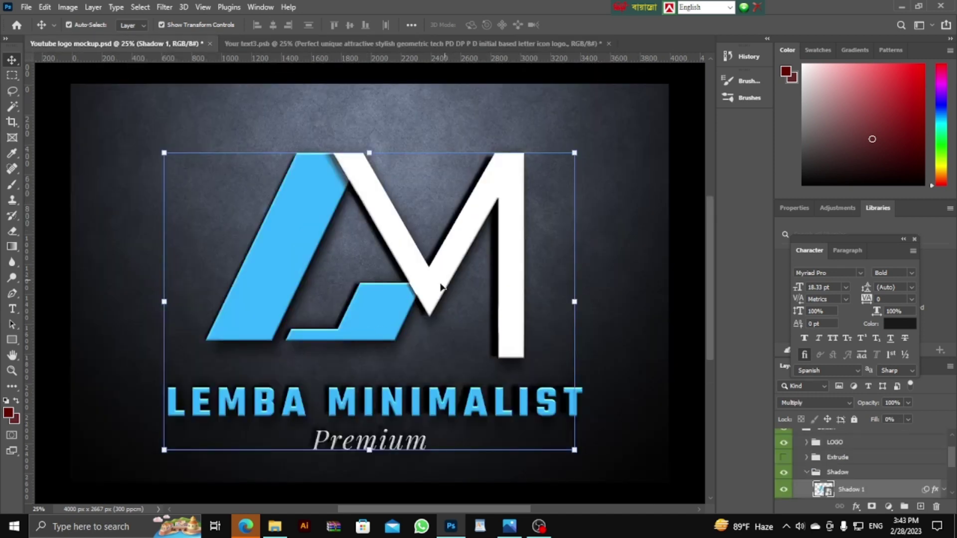
{"action": "left_click", "coordinate": [494, 44]}
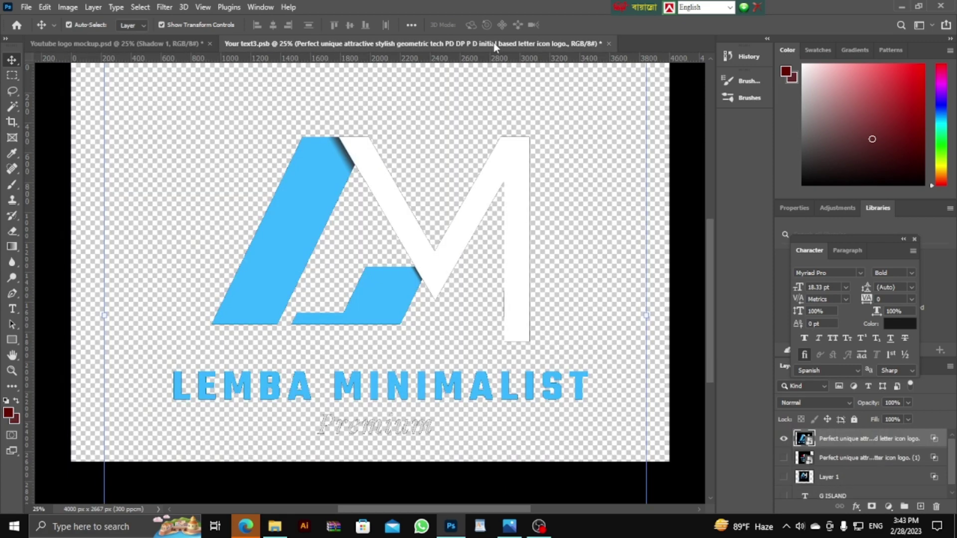
{"action": "left_click", "coordinate": [609, 43]}
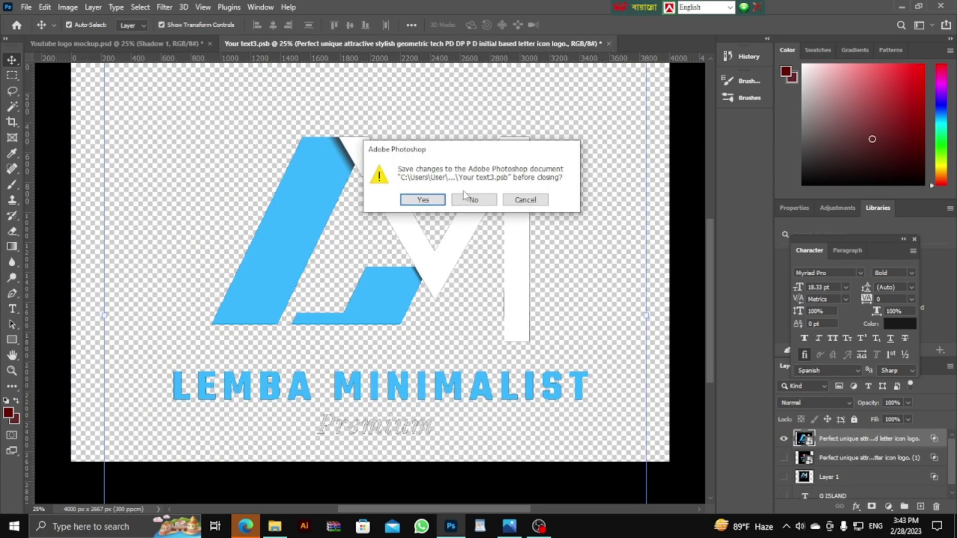
{"action": "left_click", "coordinate": [479, 203]}
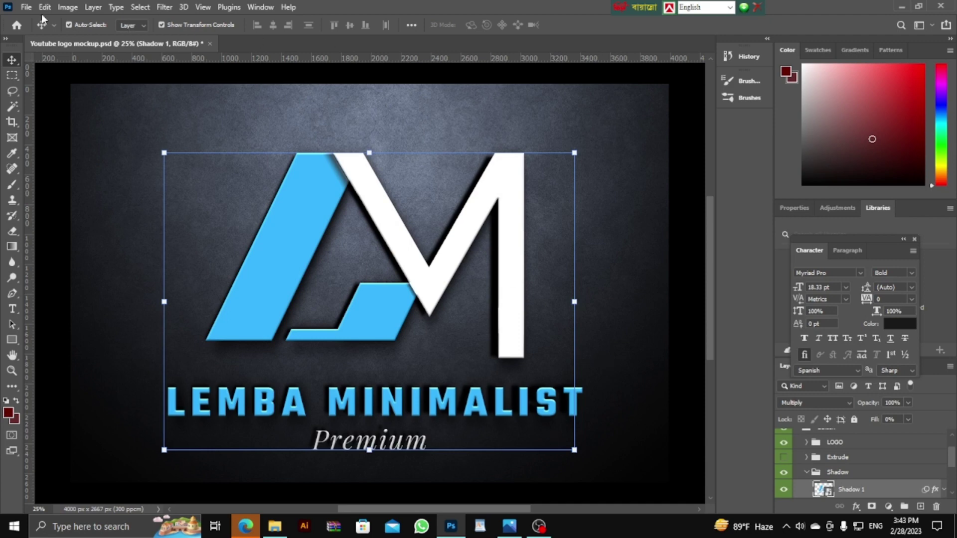
Save a PNG copy of the mockup as "Youtube logo mockup copy" in the logo 20 folder, using medium file size
{"action": "left_click", "coordinate": [26, 8]}
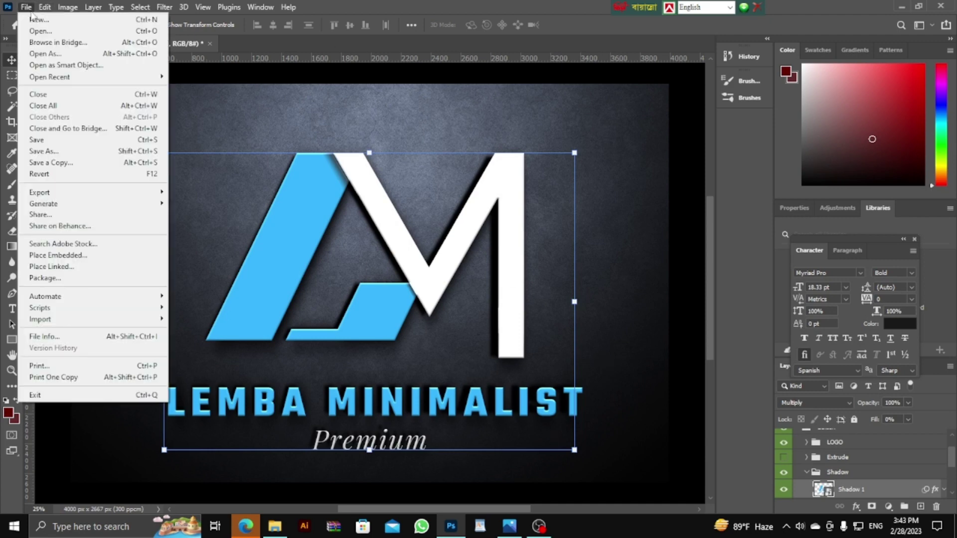
{"action": "left_click", "coordinate": [62, 163]}
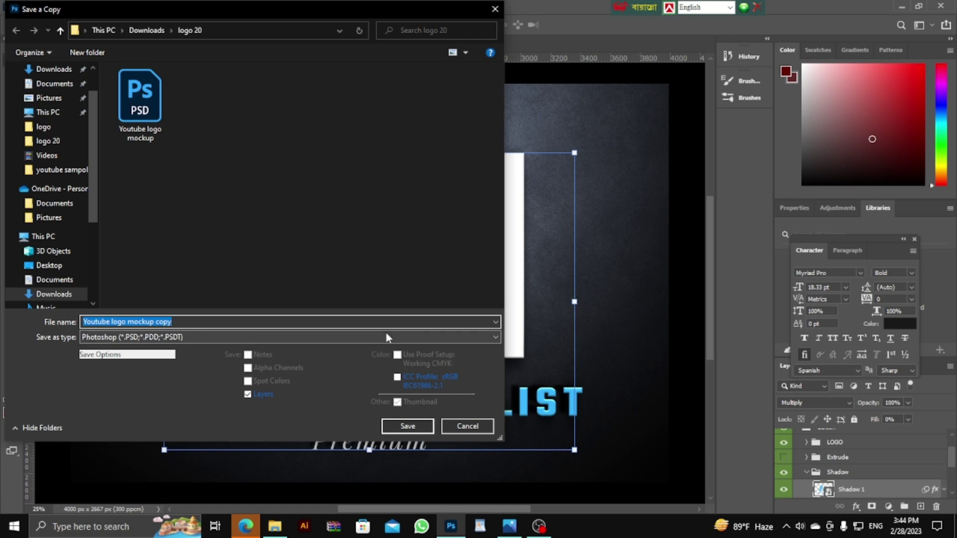
{"action": "left_click", "coordinate": [494, 338]}
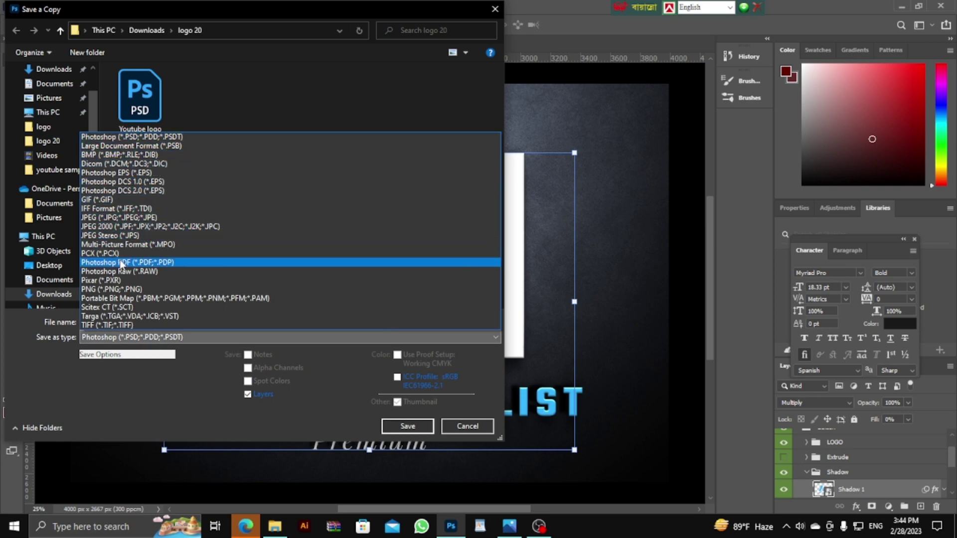
{"action": "left_click", "coordinate": [107, 293]}
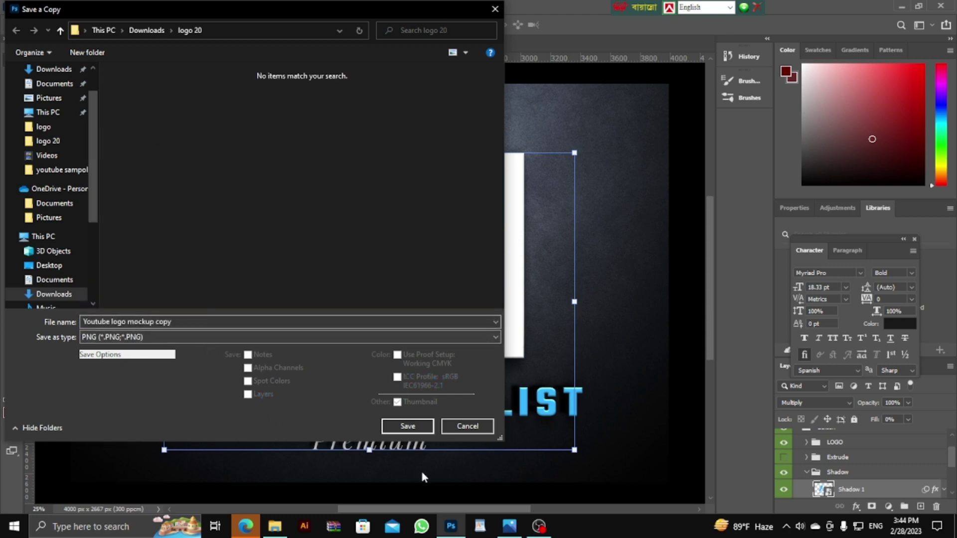
{"action": "left_click", "coordinate": [408, 426]}
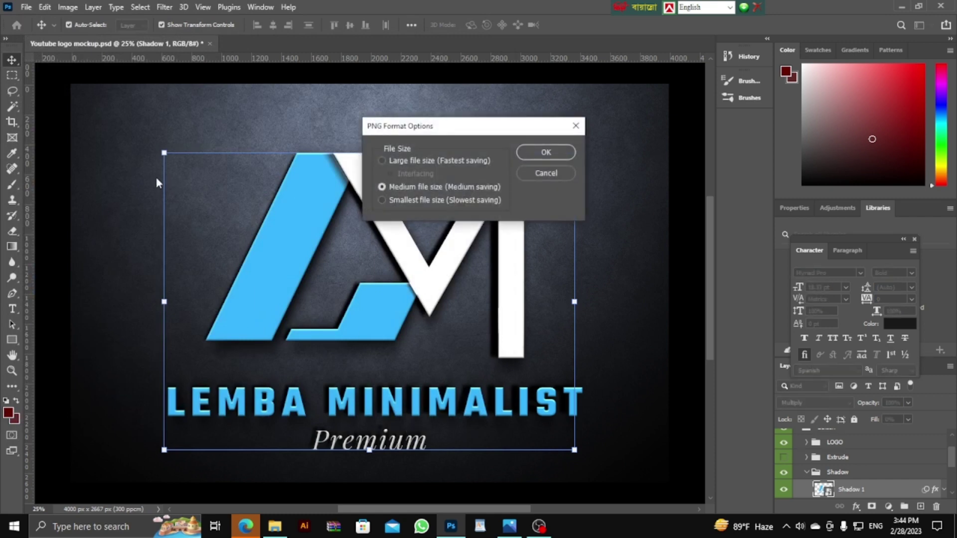
{"action": "left_click", "coordinate": [546, 152]}
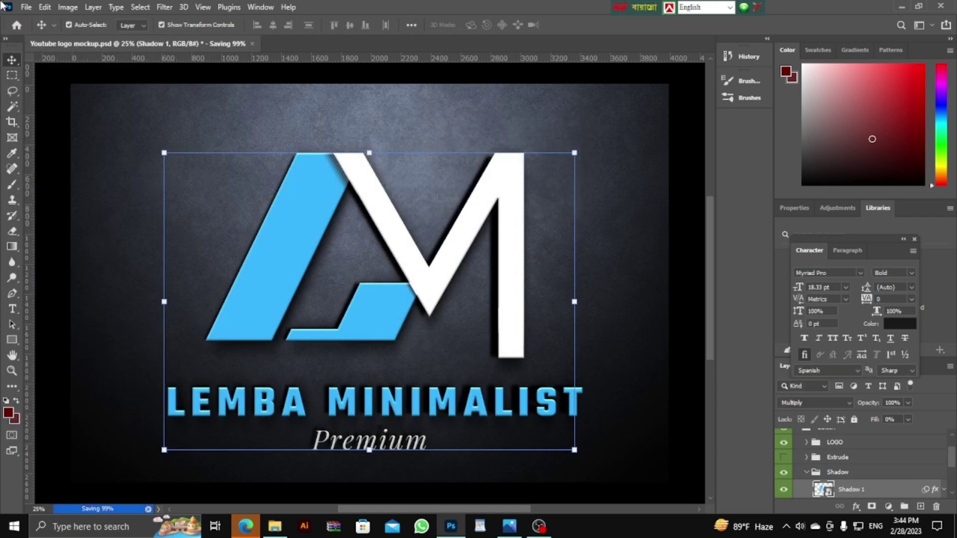
Try to save another copy of the Youtube logo mockup, and select its Background layer
{"action": "left_click", "coordinate": [26, 7]}
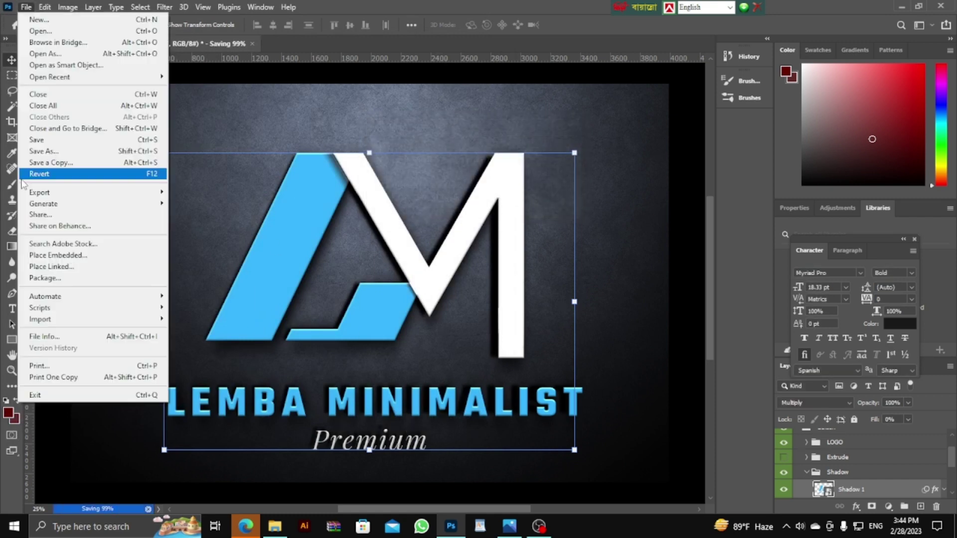
{"action": "left_click", "coordinate": [63, 165]}
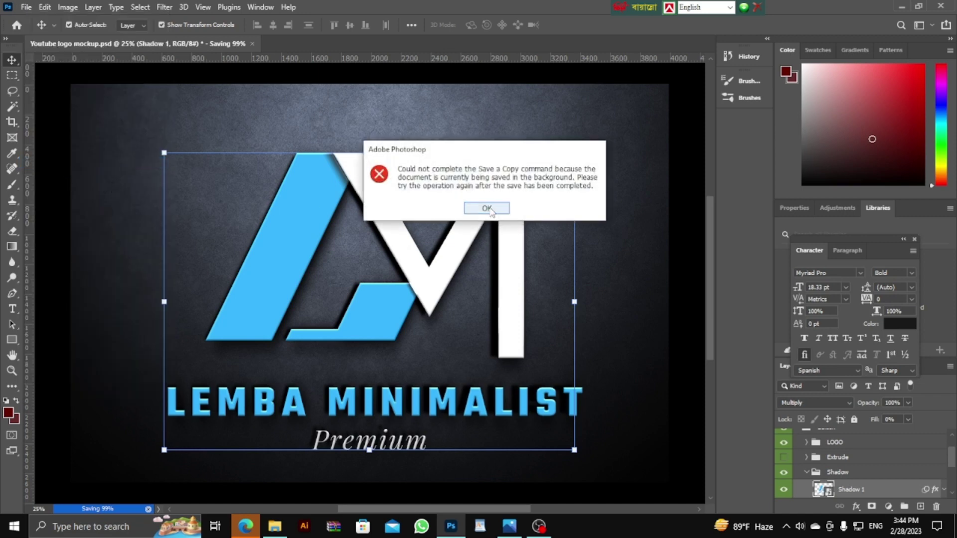
{"action": "left_click", "coordinate": [464, 210]}
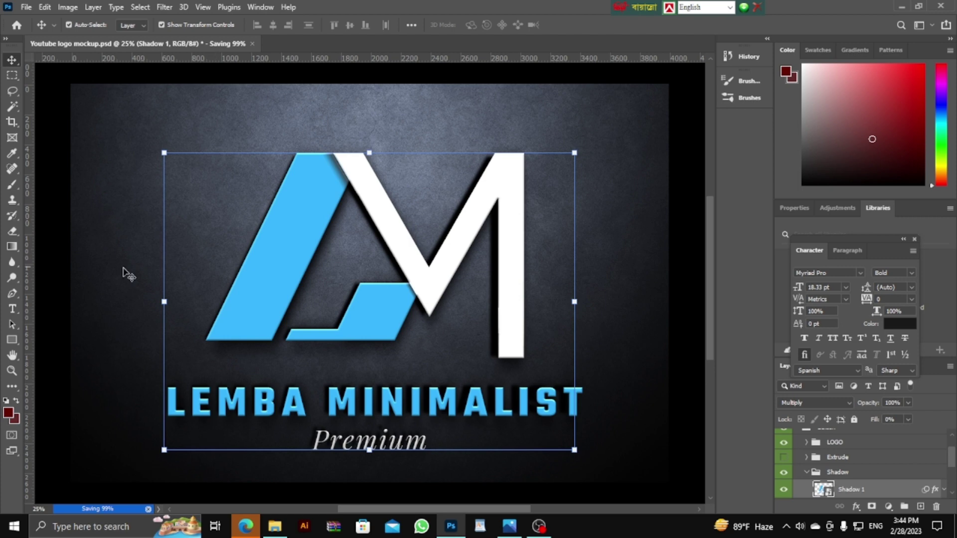
{"action": "left_click", "coordinate": [255, 117]}
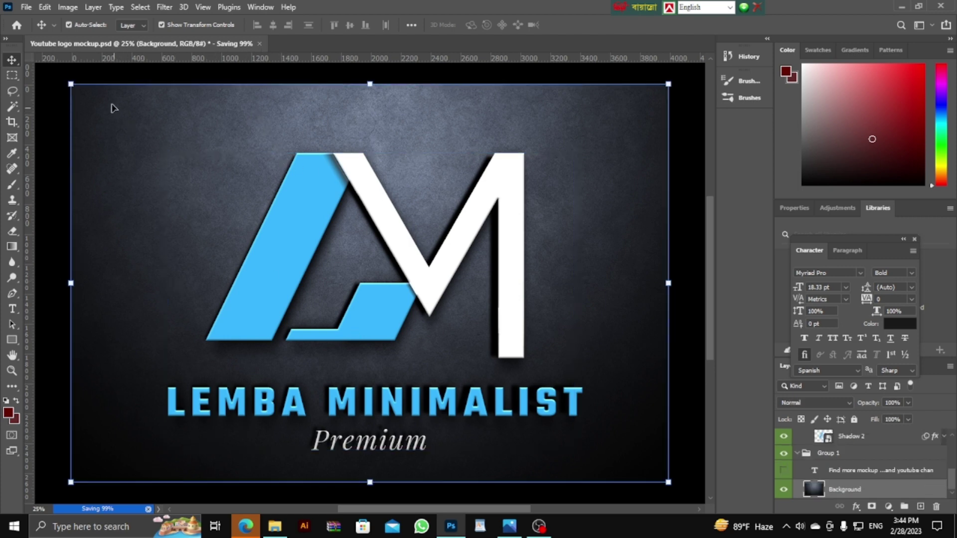
Switch to File Explorer, look for the exported mockup in the Downloads folder, and refresh the file list
{"action": "left_click", "coordinate": [274, 527]}
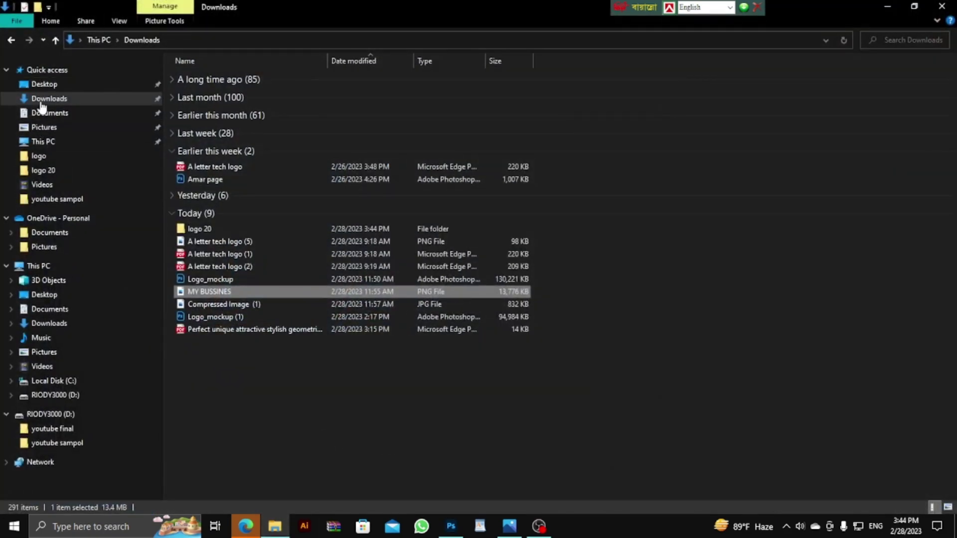
{"action": "left_click", "coordinate": [362, 383]}
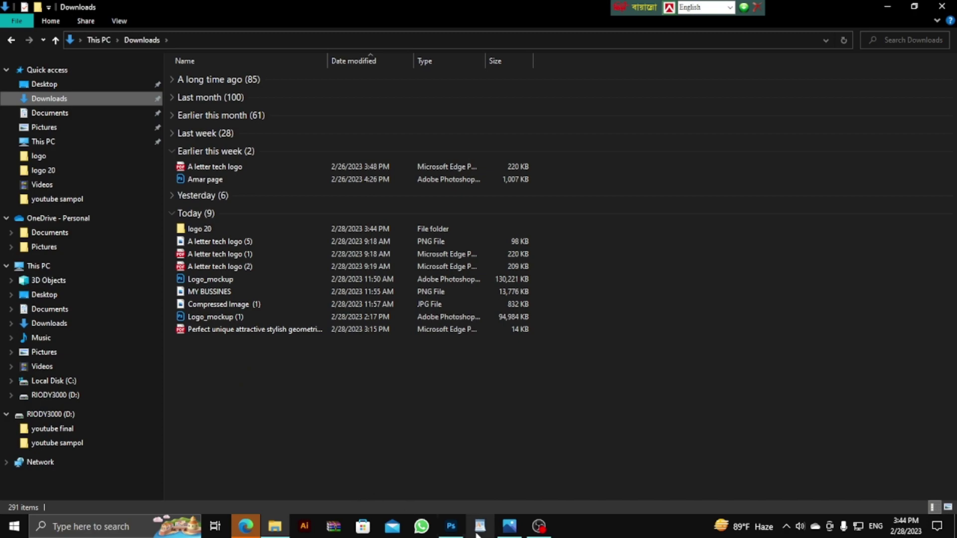
{"action": "left_click", "coordinate": [451, 527]}
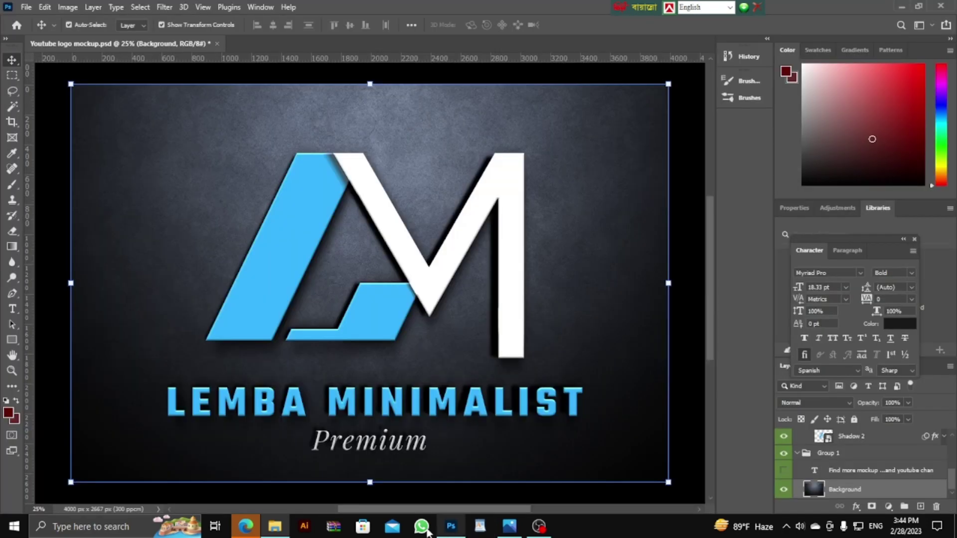
{"action": "left_click", "coordinate": [275, 527]}
{"action": "right_click", "coordinate": [231, 374]}
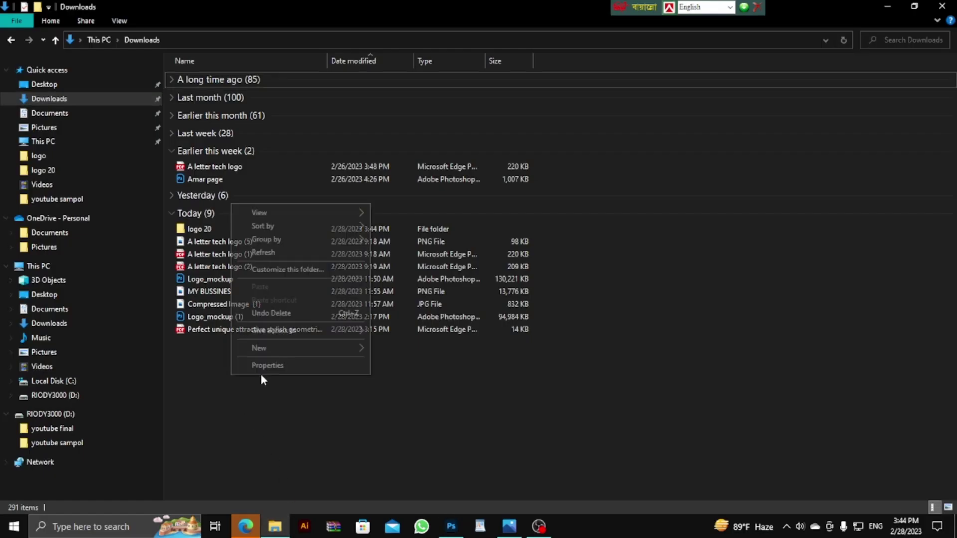
{"action": "left_click", "coordinate": [270, 252]}
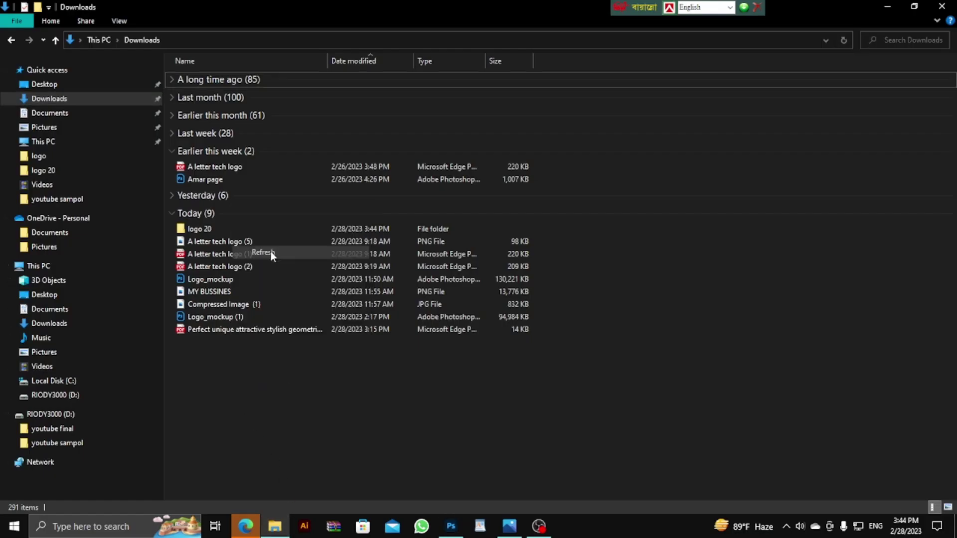
{"action": "left_click", "coordinate": [66, 100]}
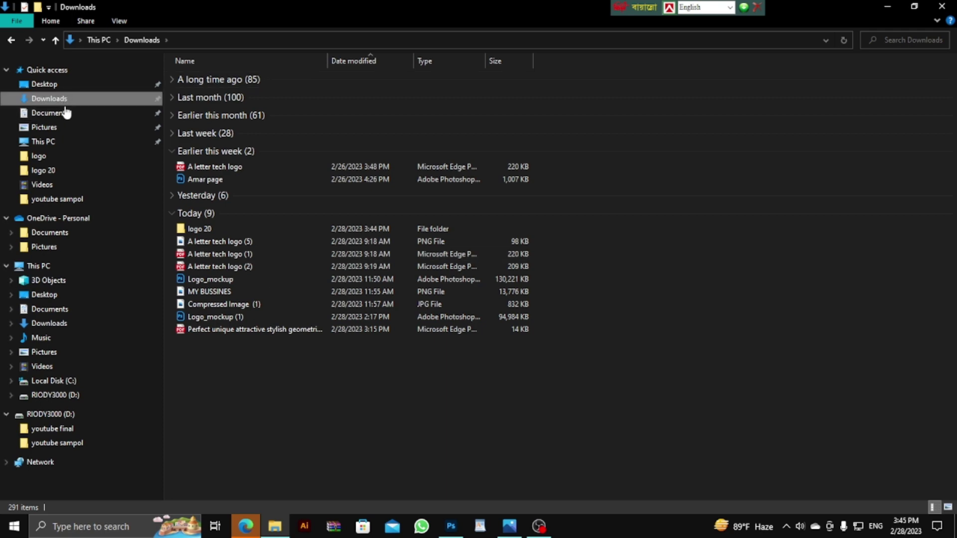
Return to Photoshop and save the mockup as a medium-size PNG copy, replacing "Youtube logo mockup copy" in the logo 20 folder
{"action": "left_click", "coordinate": [451, 527]}
{"action": "left_click", "coordinate": [26, 8]}
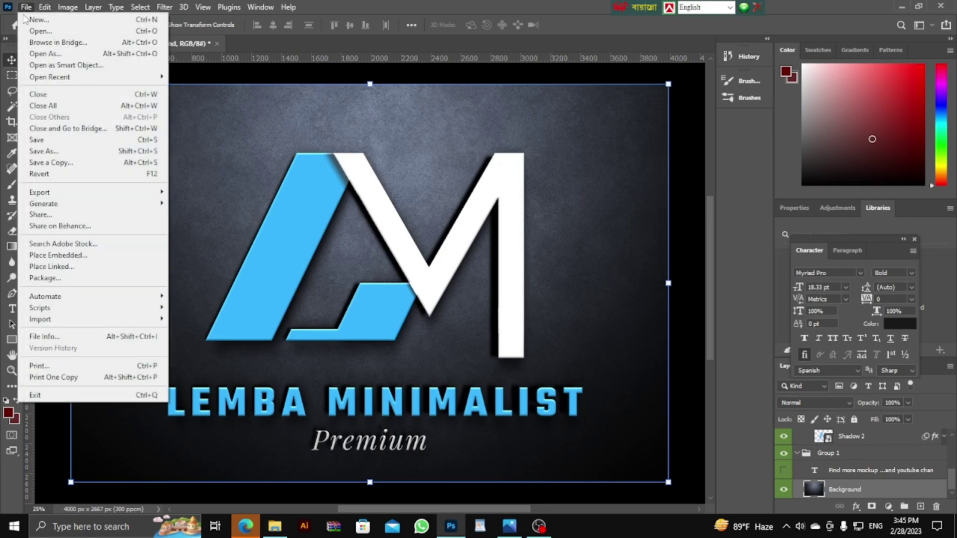
{"action": "left_click", "coordinate": [54, 163]}
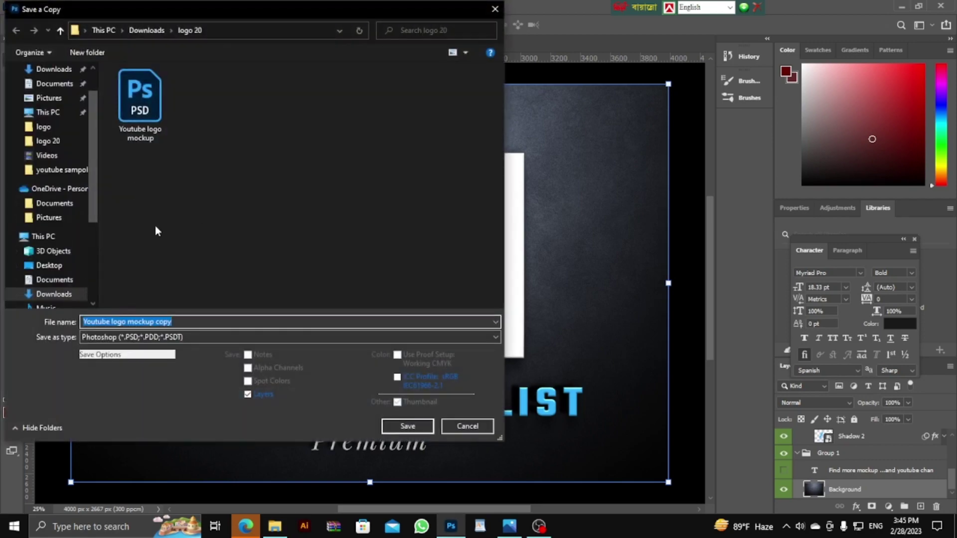
{"action": "left_click", "coordinate": [212, 338]}
{"action": "left_click", "coordinate": [107, 280]}
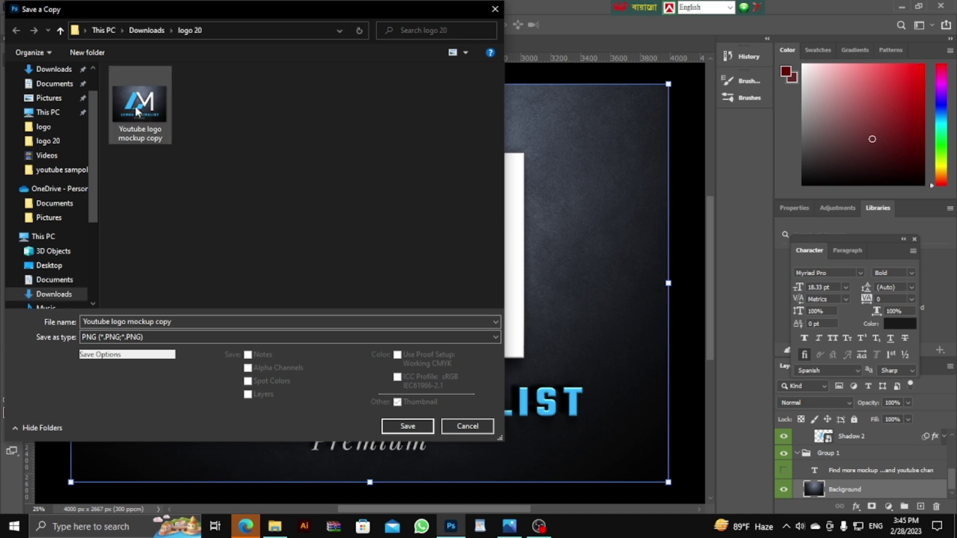
{"action": "scroll", "coordinate": [67, 232], "scroll_direction": "up", "scroll_amount": 1}
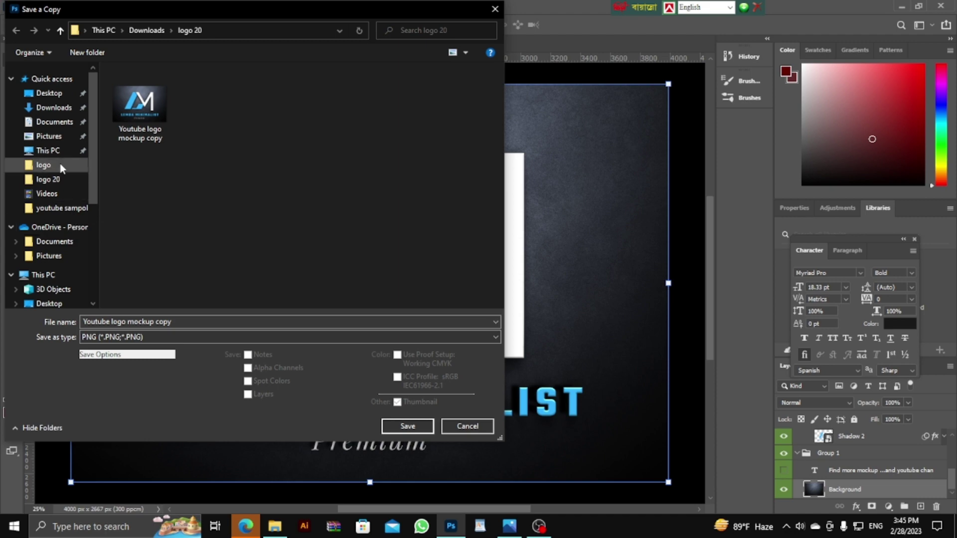
{"action": "left_click", "coordinate": [62, 181]}
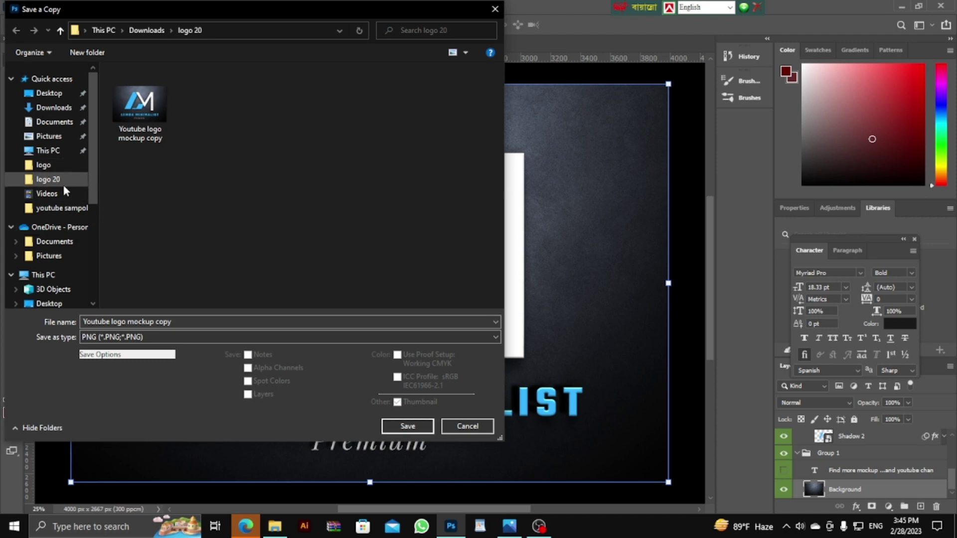
{"action": "left_click", "coordinate": [412, 428]}
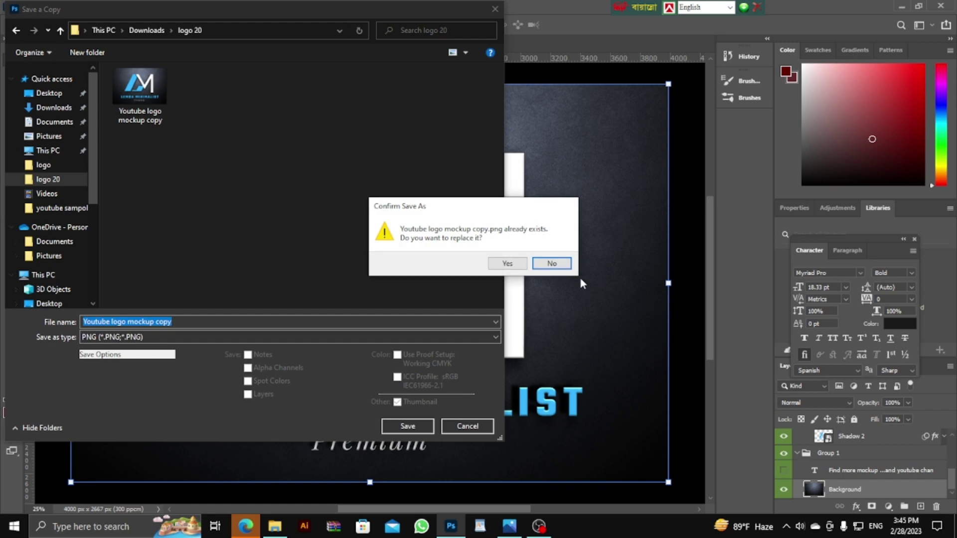
{"action": "left_click", "coordinate": [515, 266]}
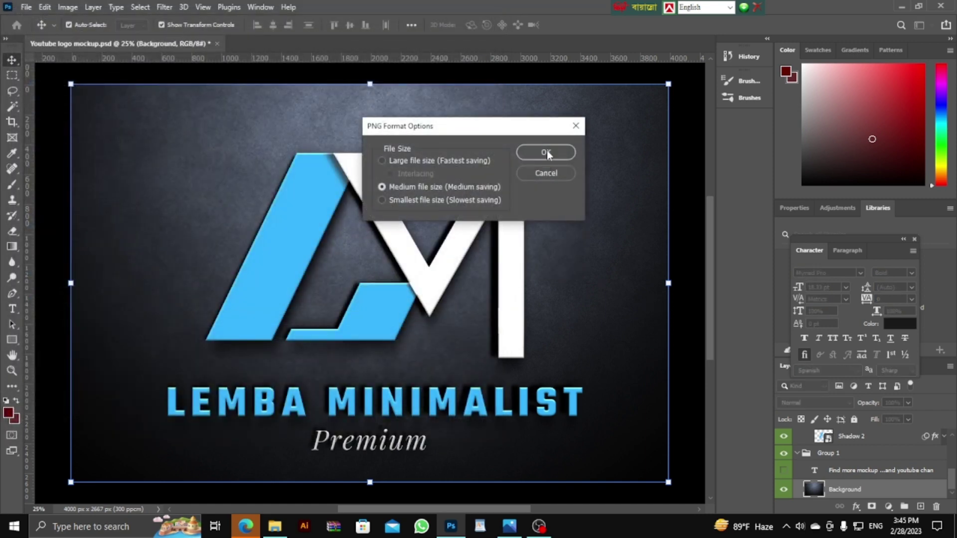
{"action": "left_click", "coordinate": [546, 152]}
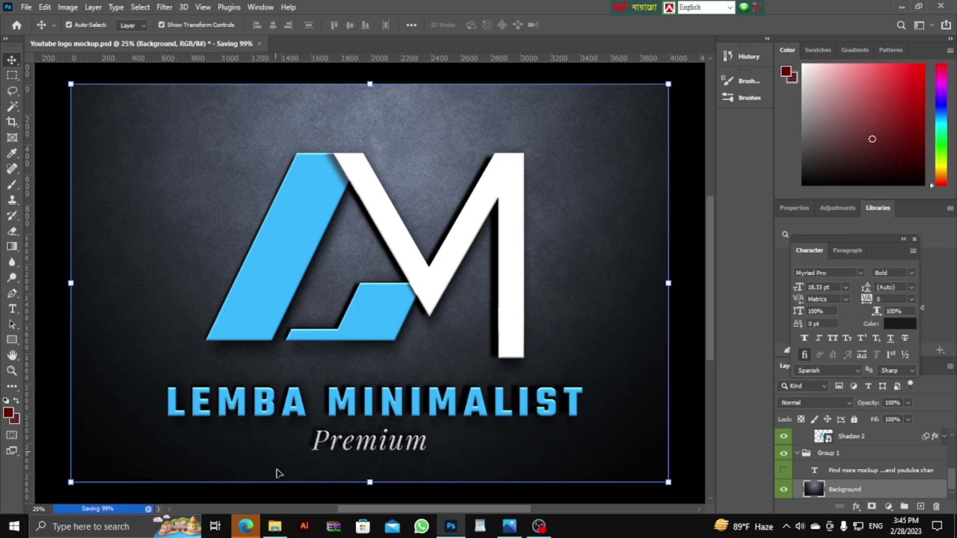
Open the exported "Youtube logo mockup copy" PNG from the logo 20 folder in File Explorer
{"action": "left_click", "coordinate": [275, 527]}
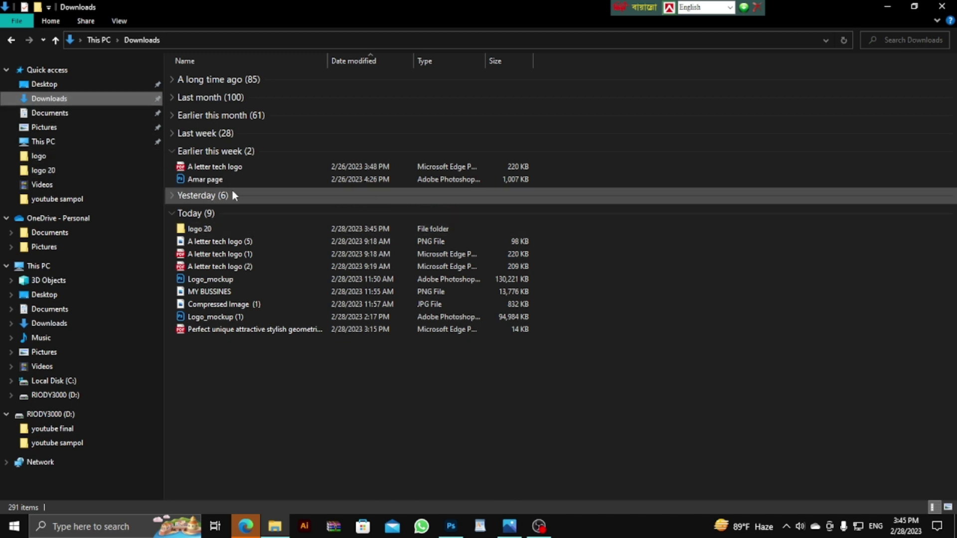
{"action": "left_click", "coordinate": [44, 171]}
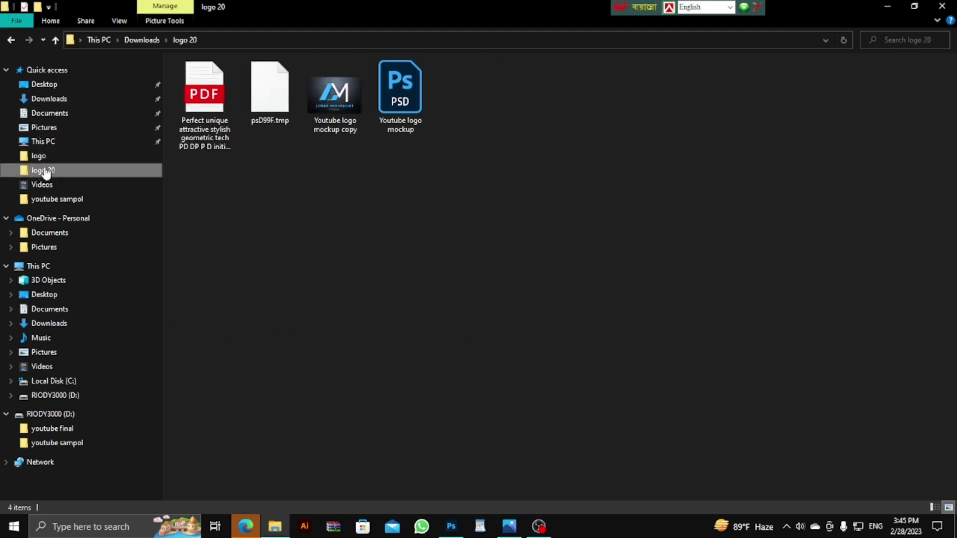
{"action": "left_click", "coordinate": [360, 121]}
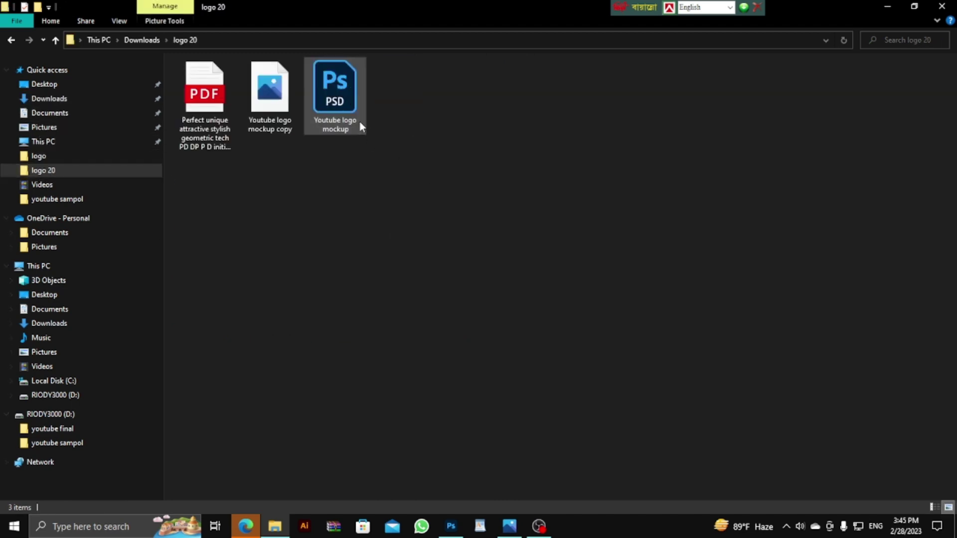
{"action": "key", "text": "Return"}
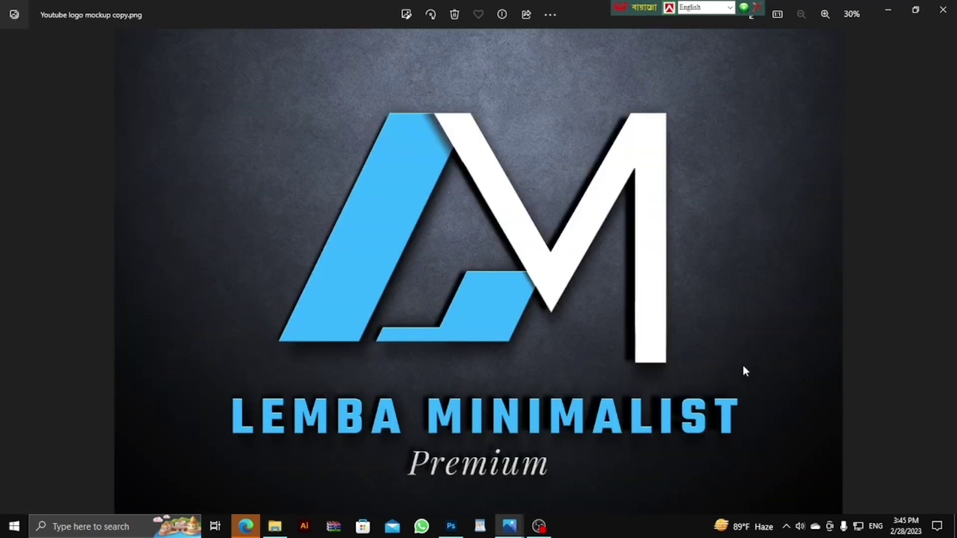
Examine the exported PNG's logo edges and shadows close up, close the image viewer, and return to the mockup in Photoshop
{"action": "left_click", "coordinate": [821, 19]}
{"action": "left_click", "coordinate": [821, 18]}
{"action": "left_click", "coordinate": [821, 19]}
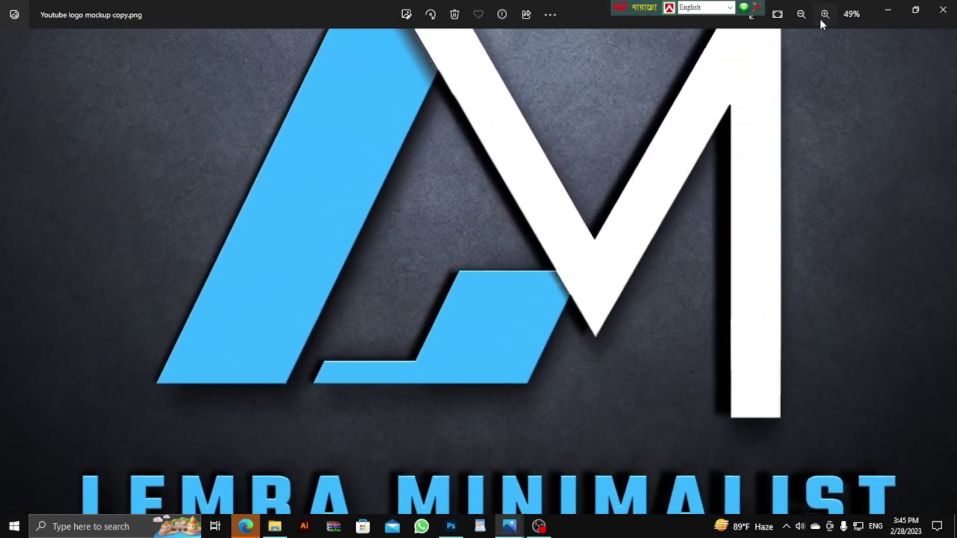
{"action": "left_click", "coordinate": [822, 20]}
{"action": "left_click", "coordinate": [822, 19]}
{"action": "left_click", "coordinate": [821, 19]}
{"action": "left_click", "coordinate": [822, 19]}
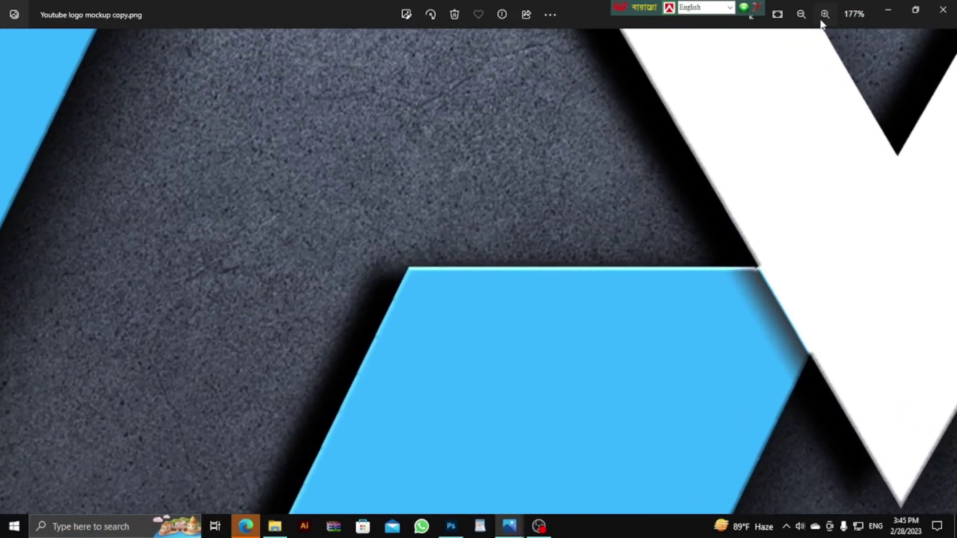
{"action": "left_click", "coordinate": [943, 9]}
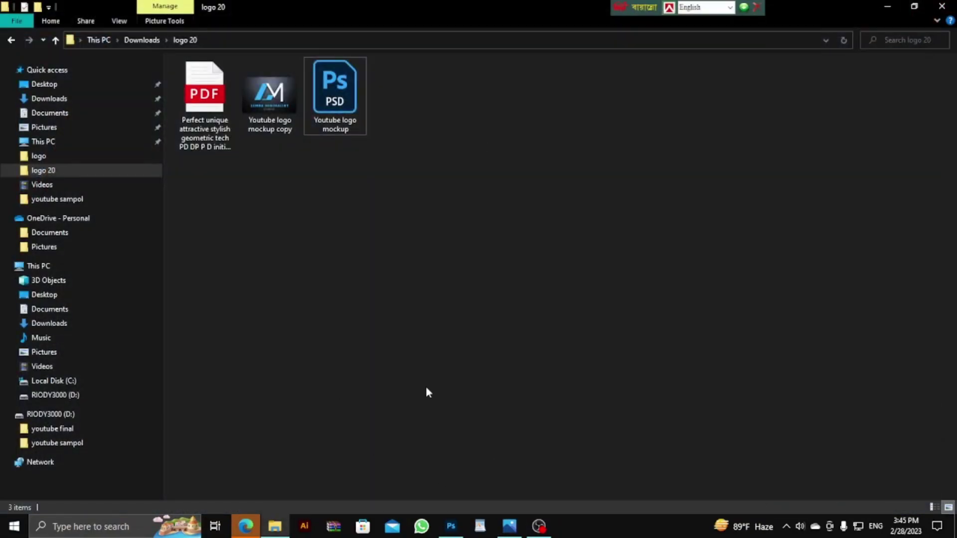
{"action": "left_click", "coordinate": [889, 7]}
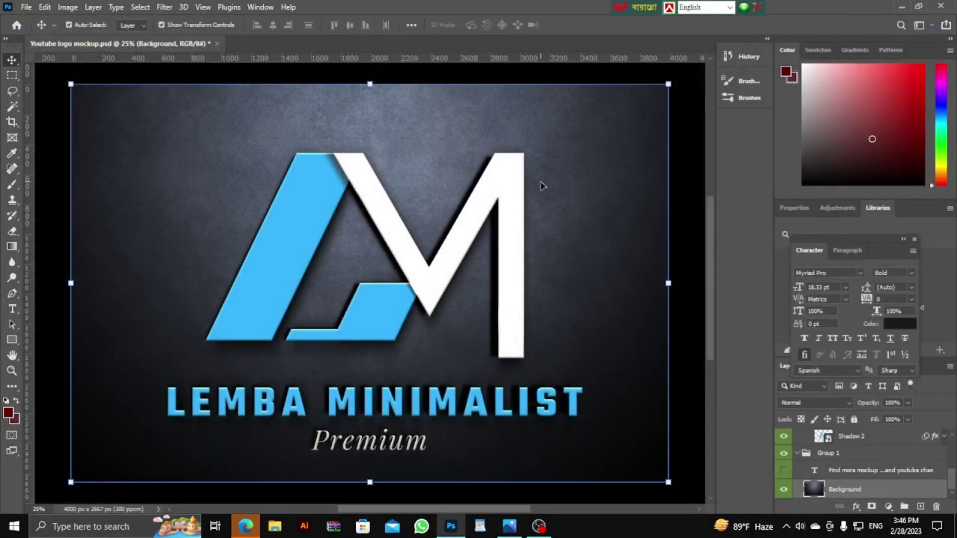